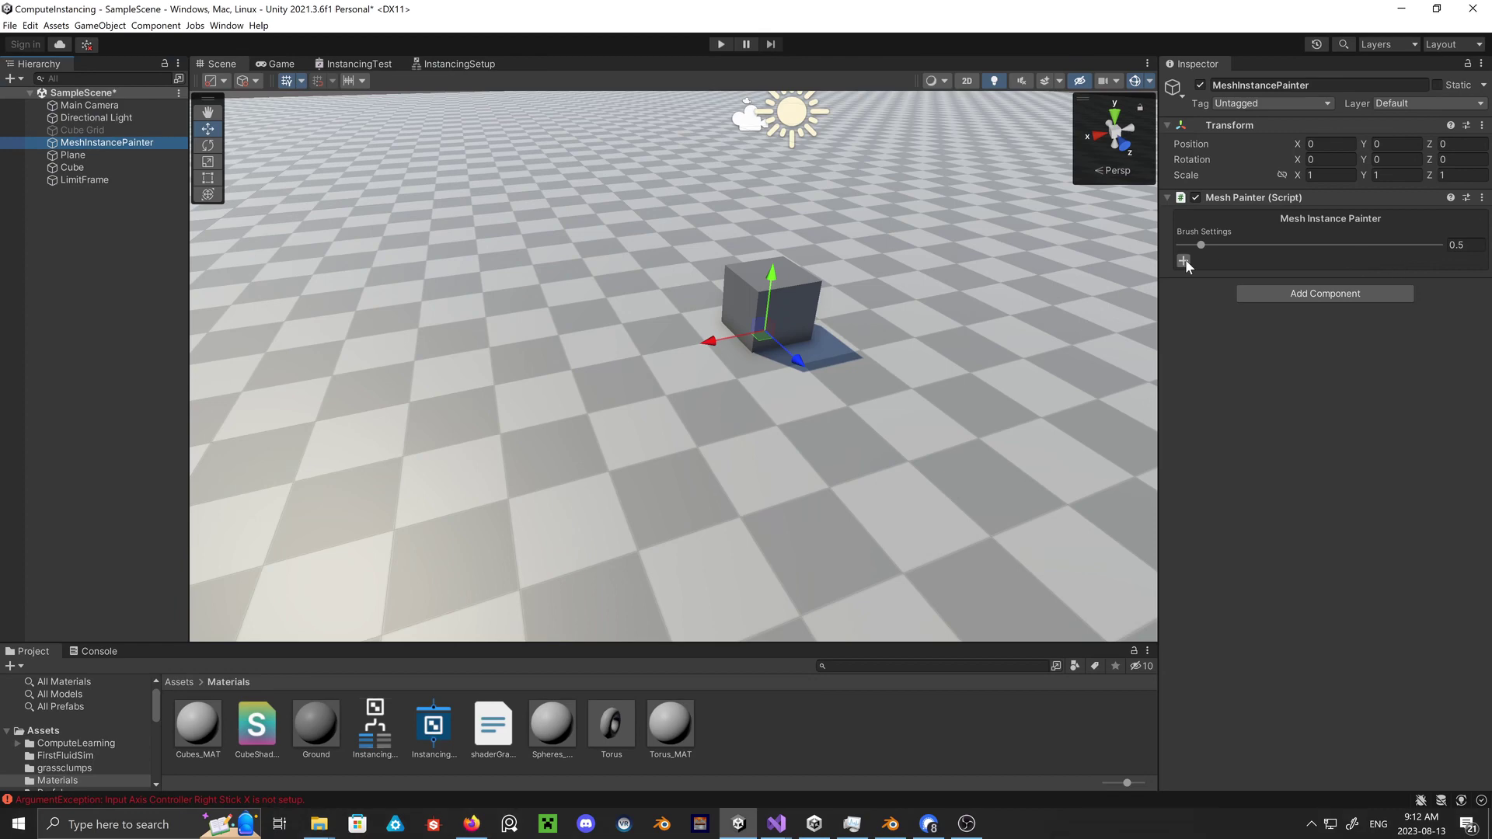
# Add a new painter brush assigned the Cube prefab from Assets, and enable it.
pyautogui.click(1183, 260)
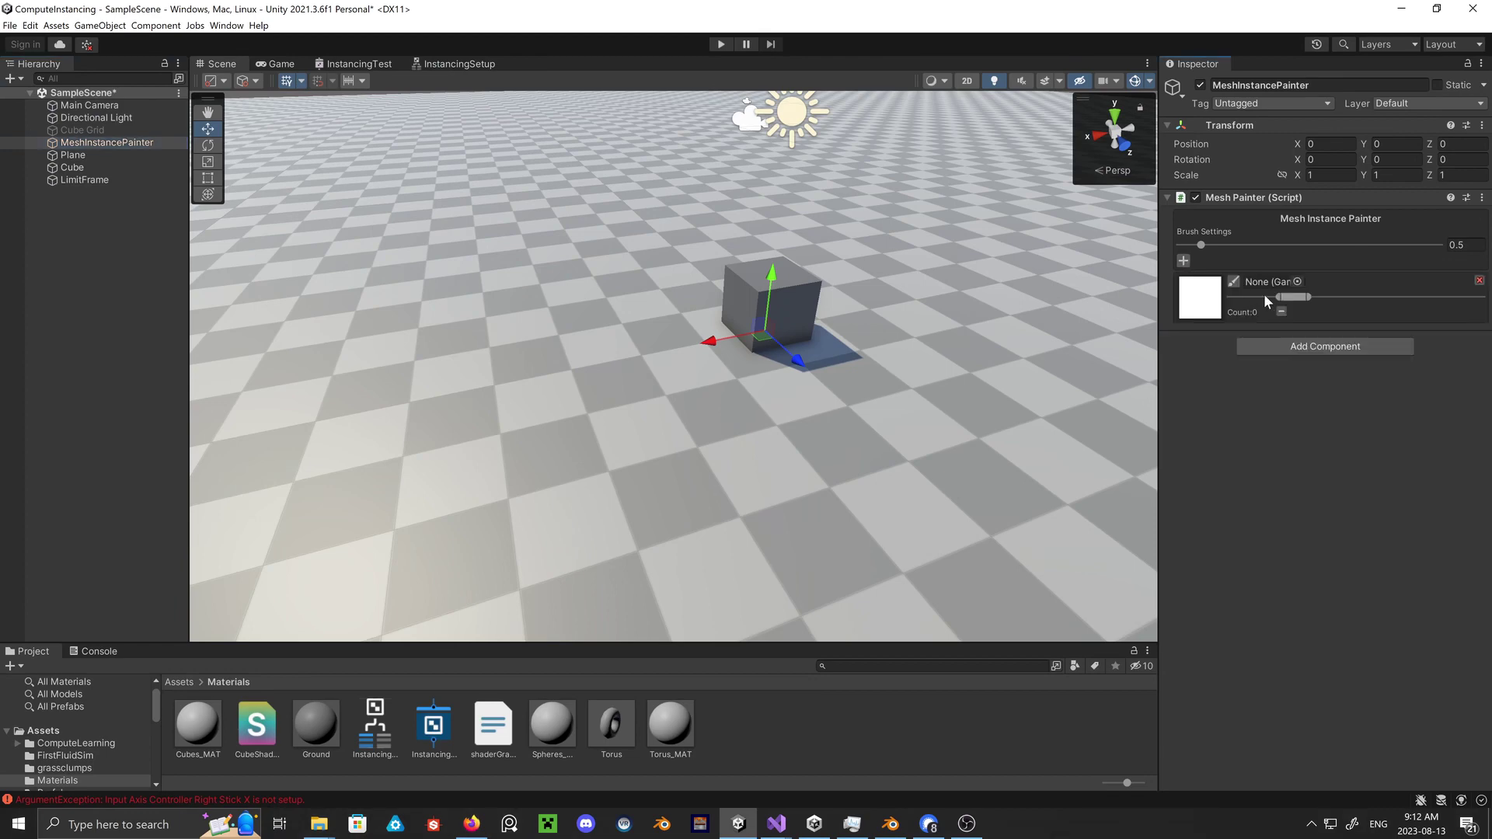
pyautogui.click(1297, 283)
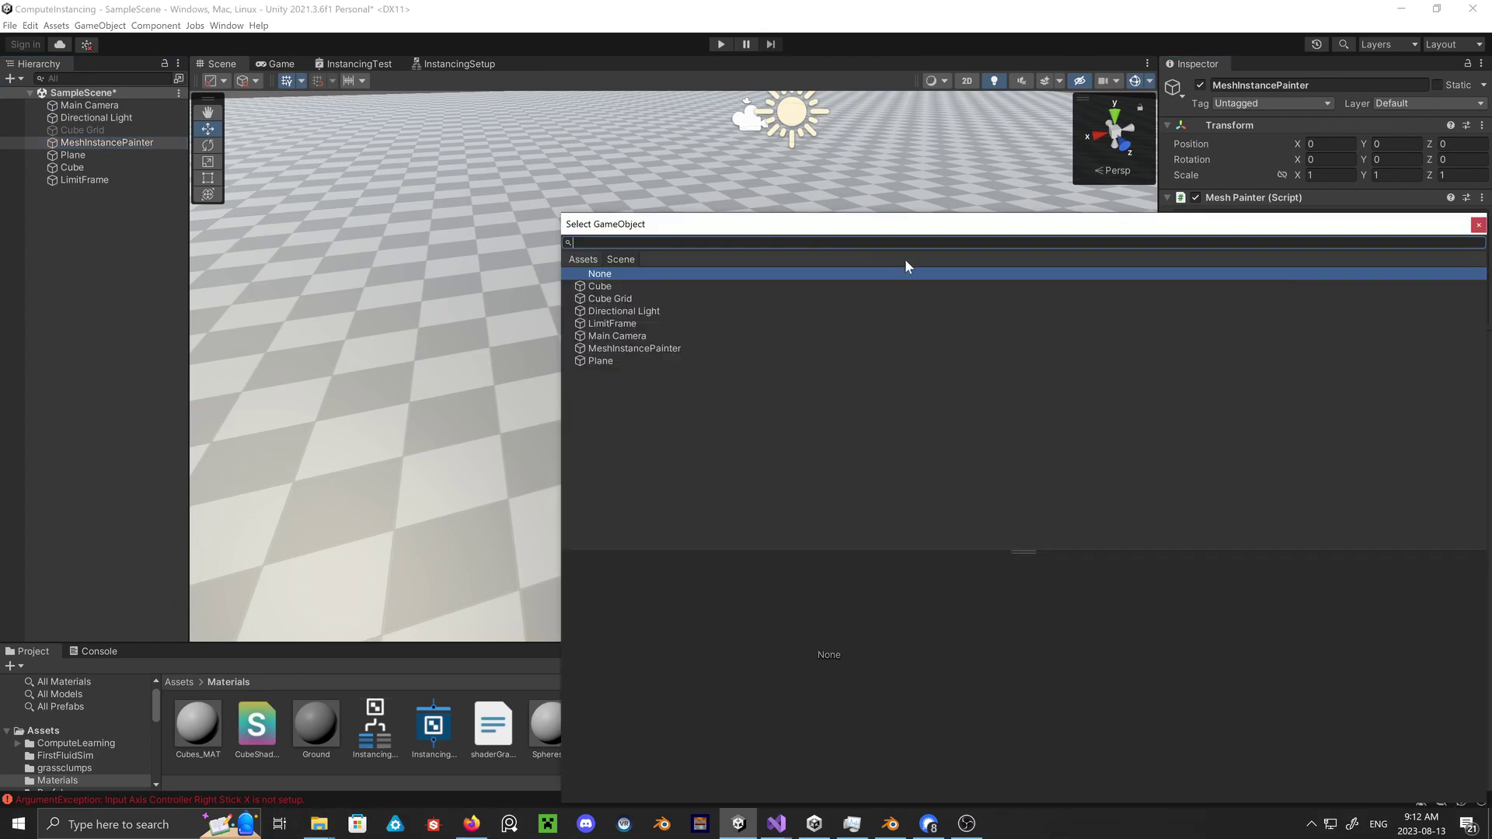
pyautogui.click(586, 257)
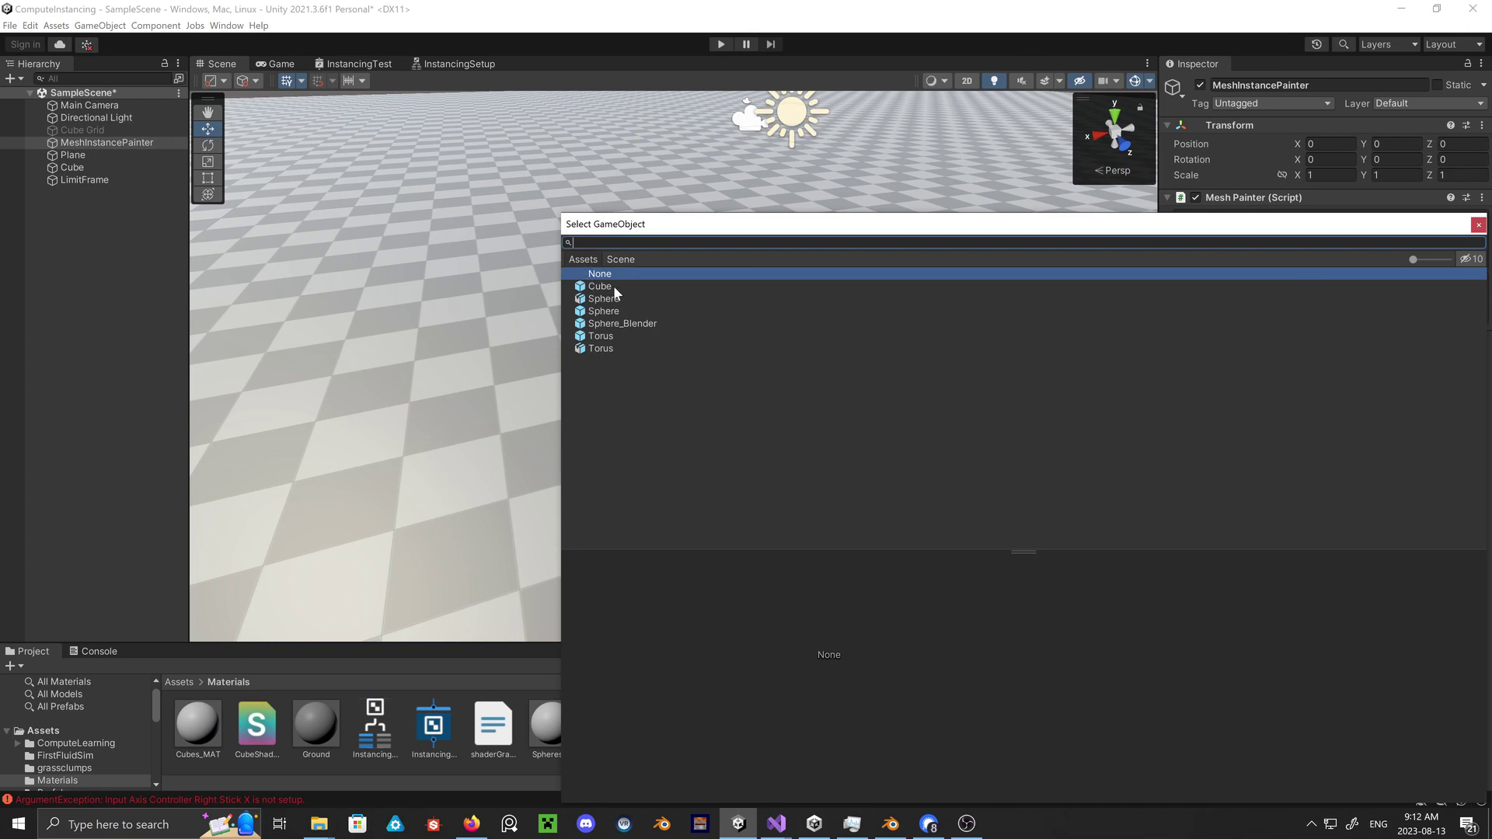
pyautogui.click(608, 287)
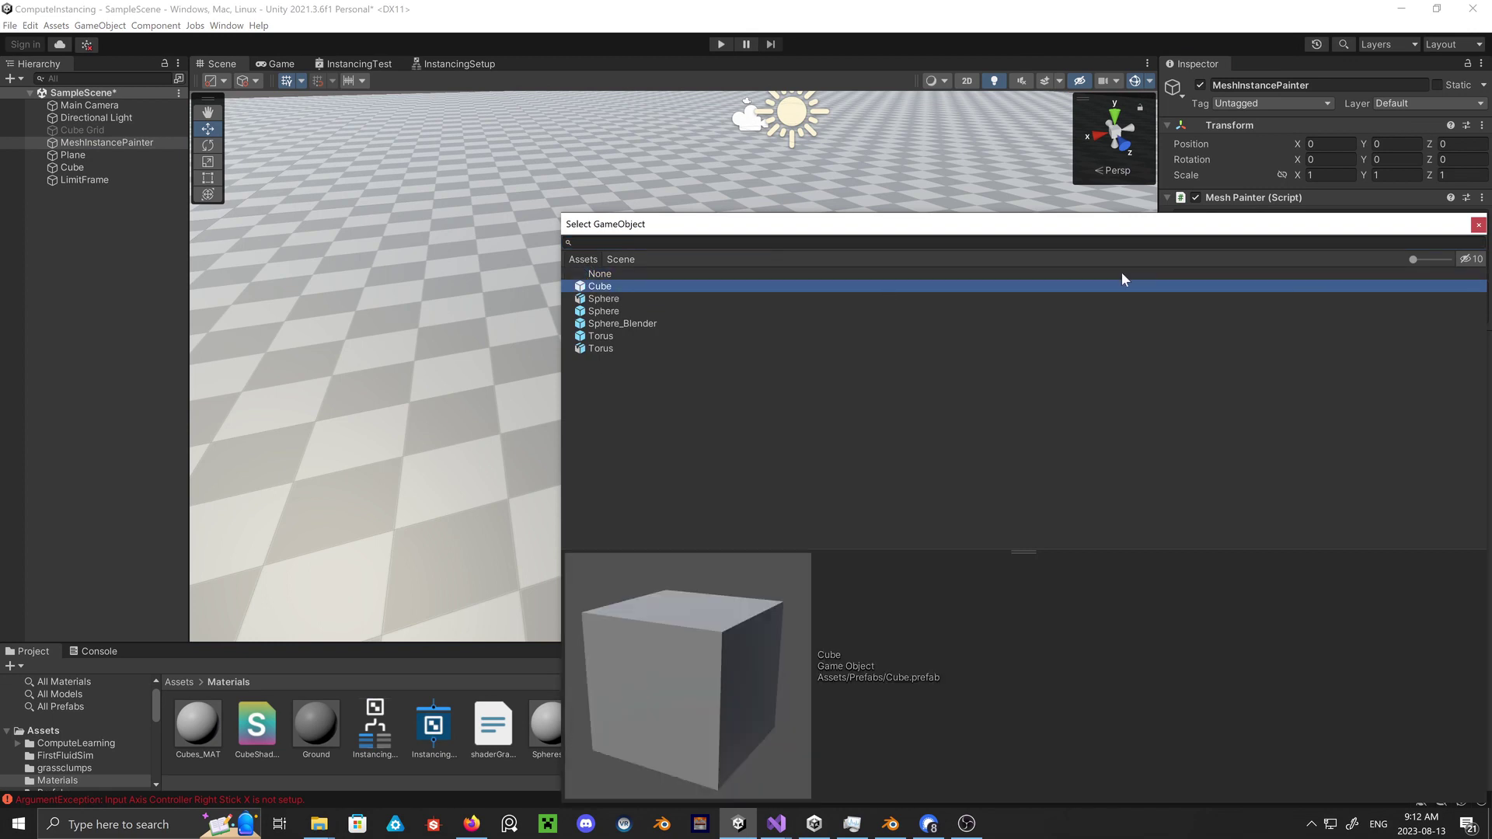
pyautogui.click(1478, 226)
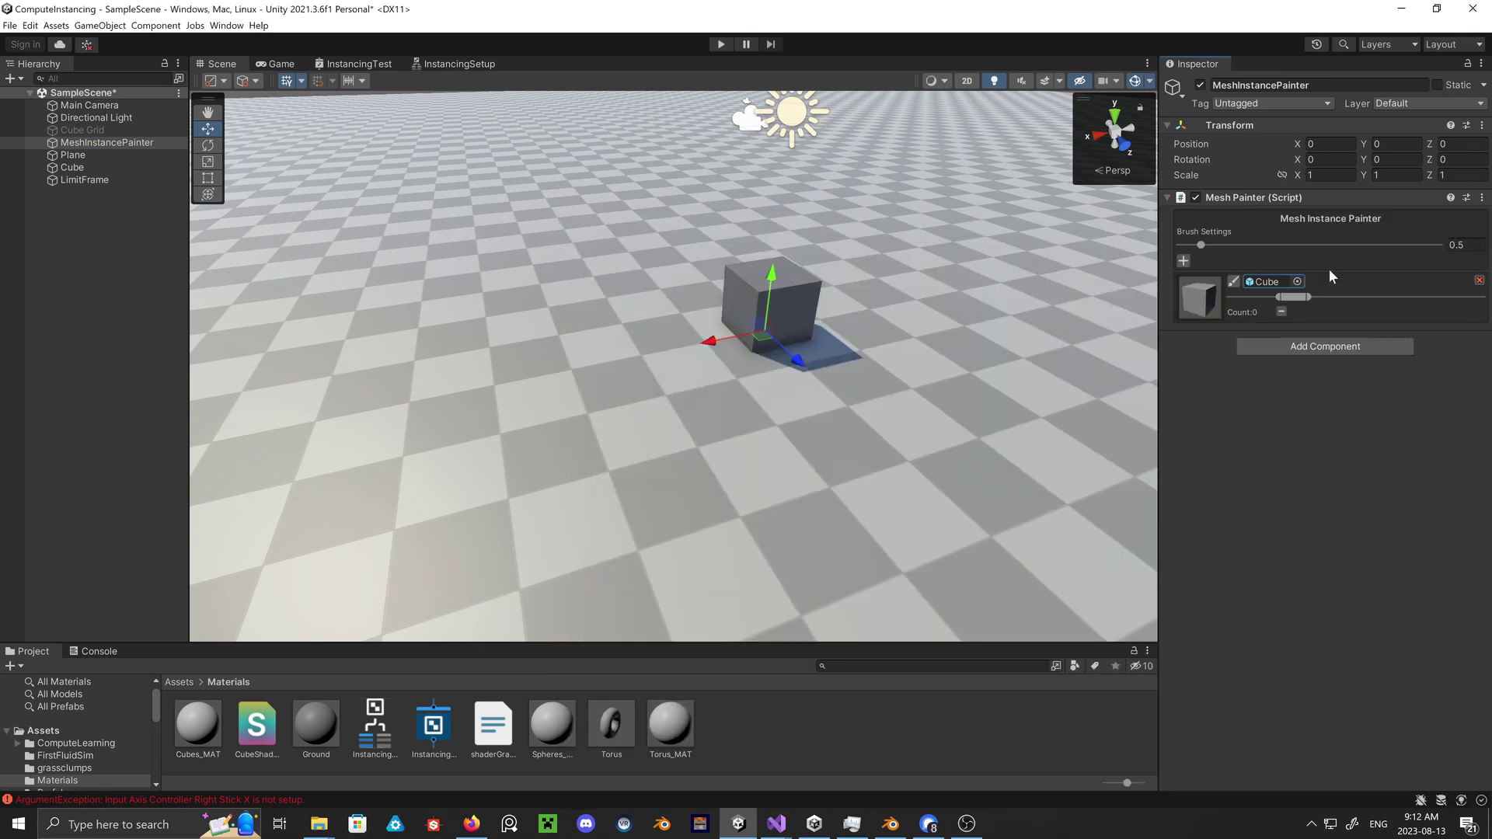
pyautogui.click(1233, 283)
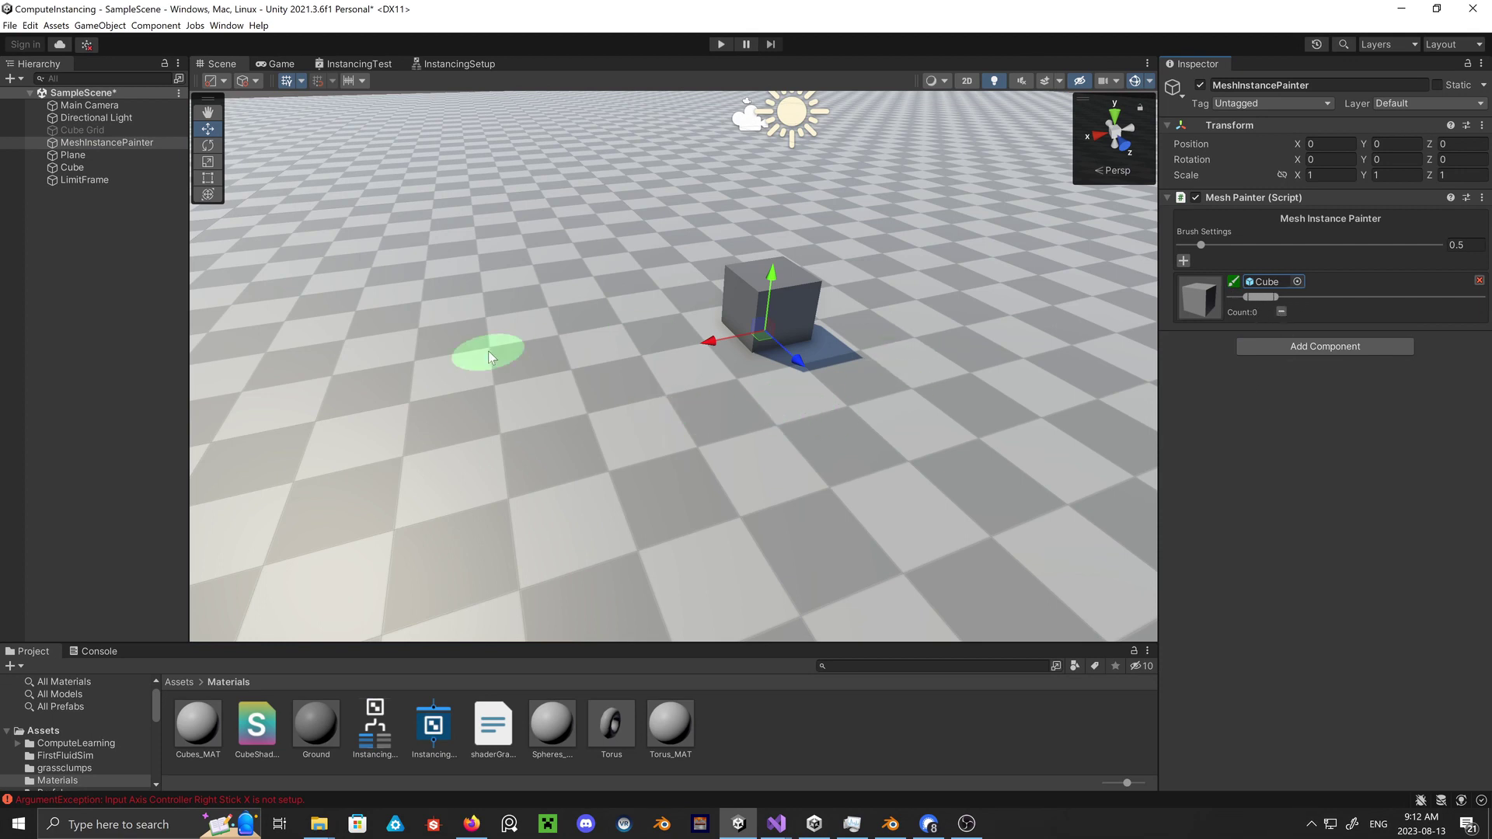
# Paint two winding cube strokes, nudging the range between them, for 217 cubes.
pyautogui.moveTo(482, 349); pyautogui.dragTo(746, 450)
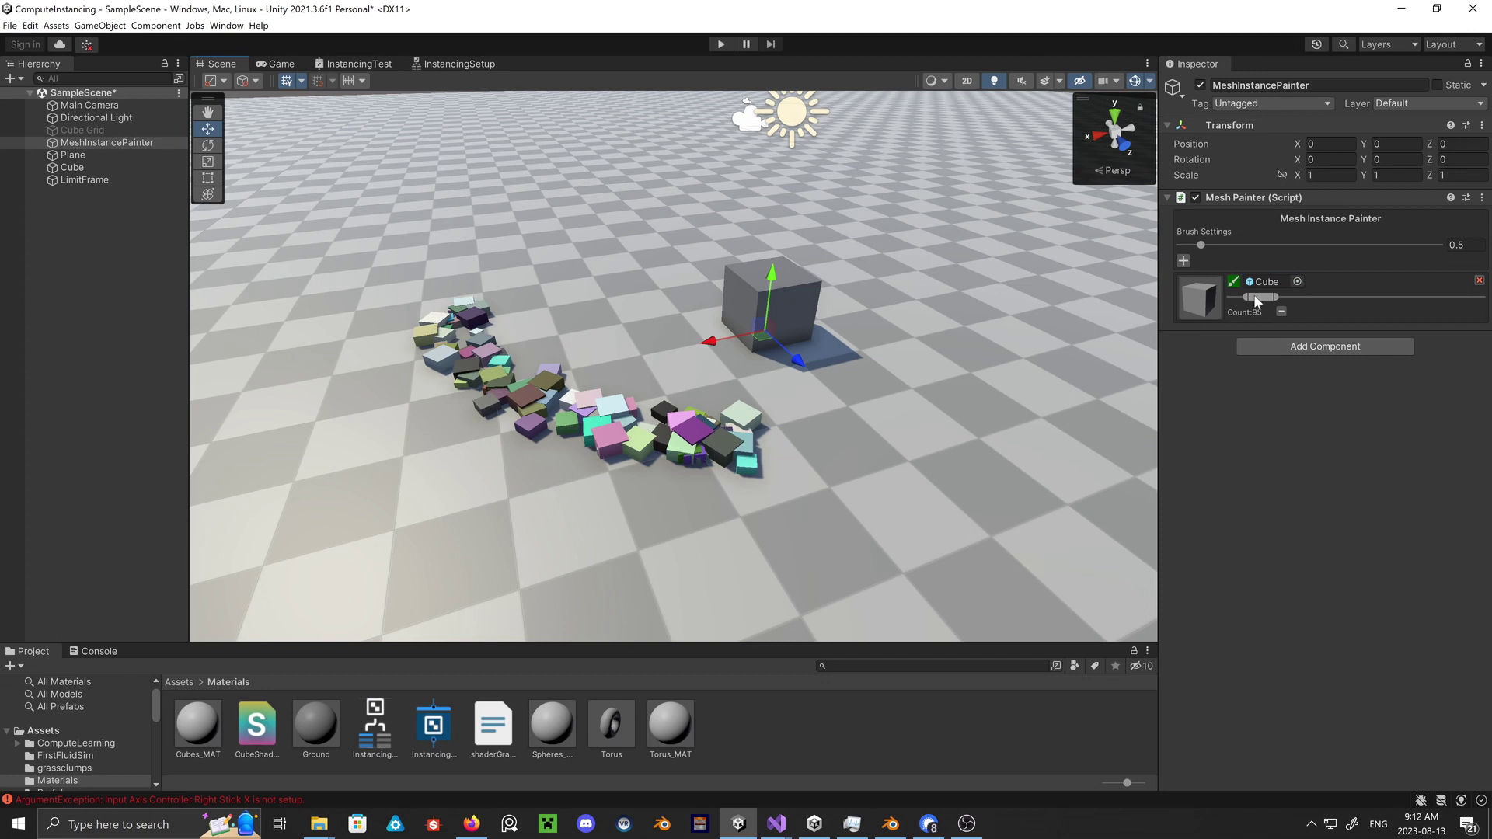
pyautogui.moveTo(1281, 304); pyautogui.dragTo(1310, 302)
pyautogui.moveTo(568, 280)
pyautogui.mouseDown()
pyautogui.moveTo(751, 373)
pyautogui.moveTo(870, 377)
pyautogui.mouseUp()
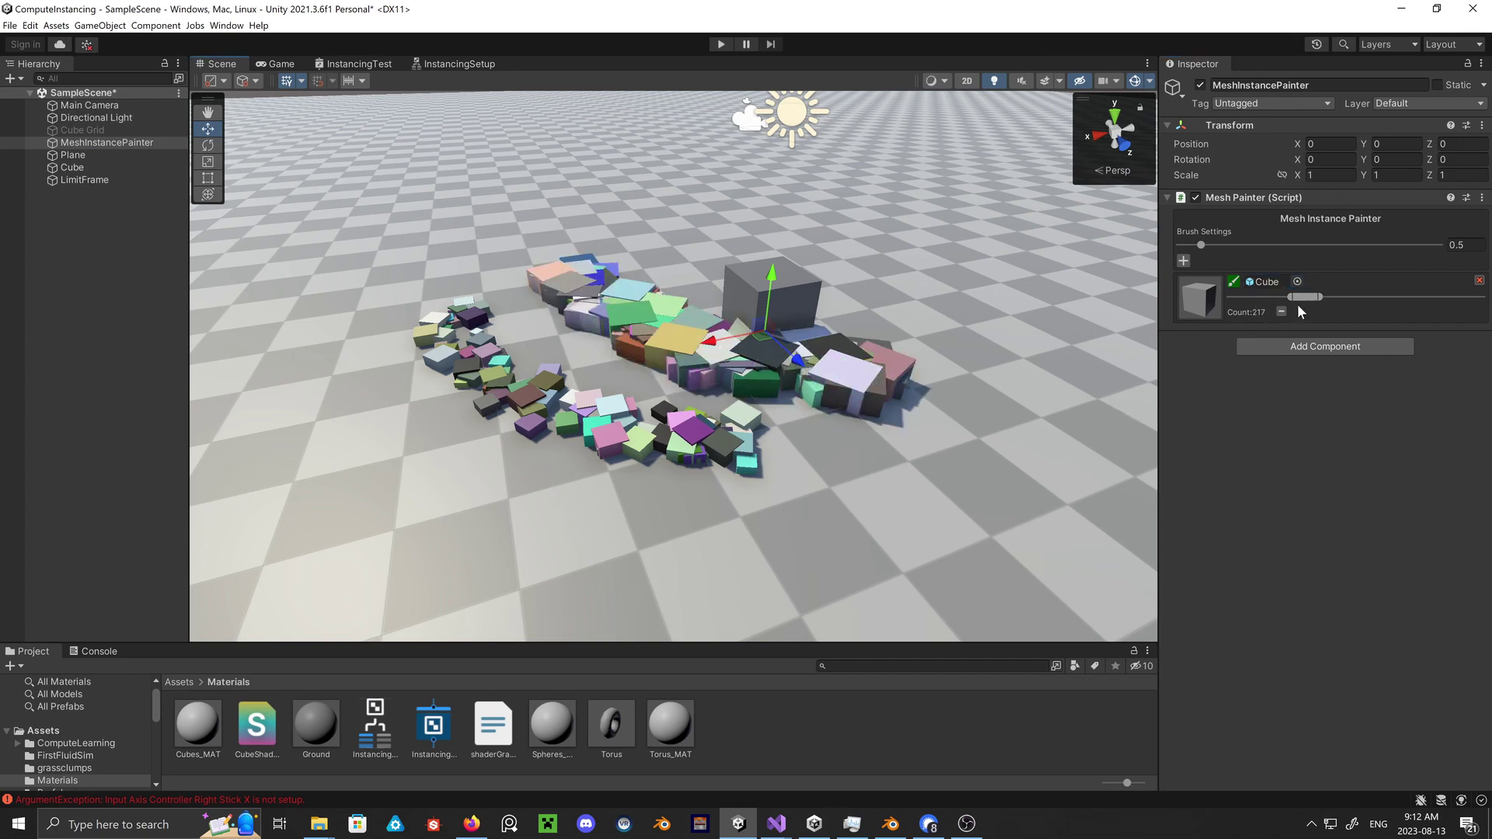
# Disable the Cube brush and add an enabled second brush using the Sphere_Blender prefab.
pyautogui.click(1233, 279)
pyautogui.click(1183, 261)
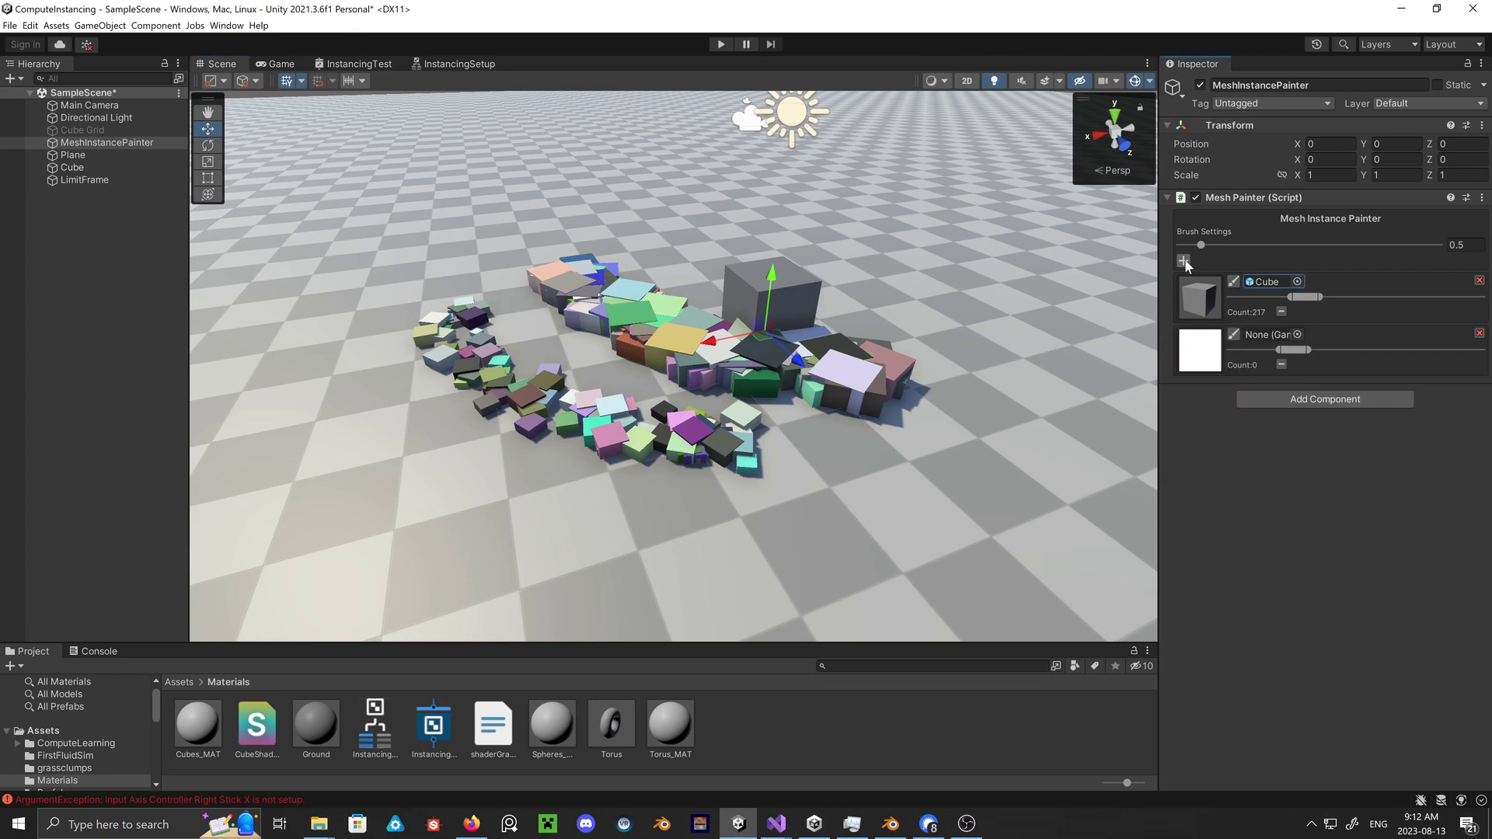
pyautogui.click(1297, 335)
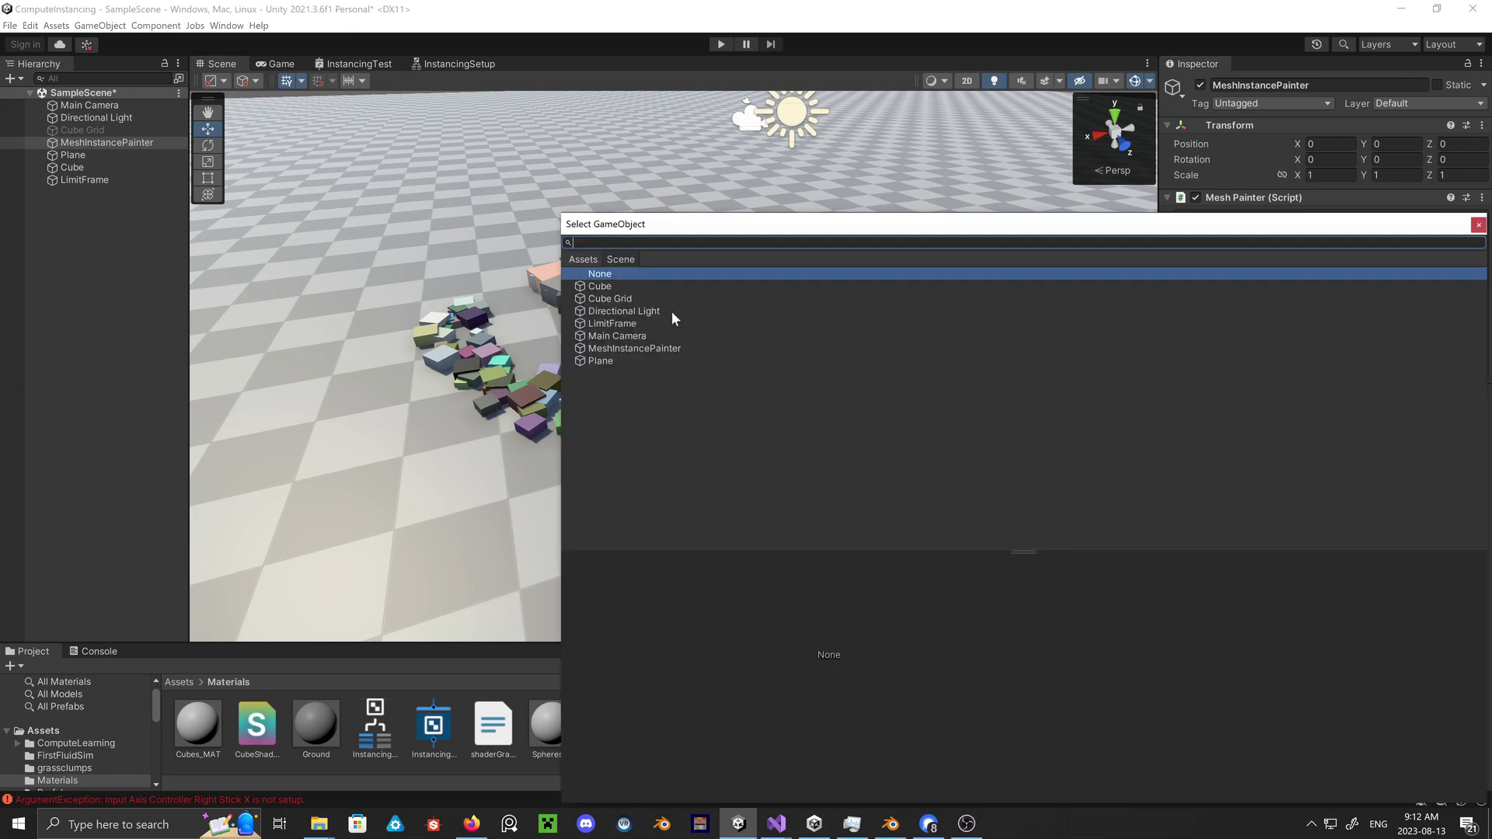
pyautogui.click(585, 256)
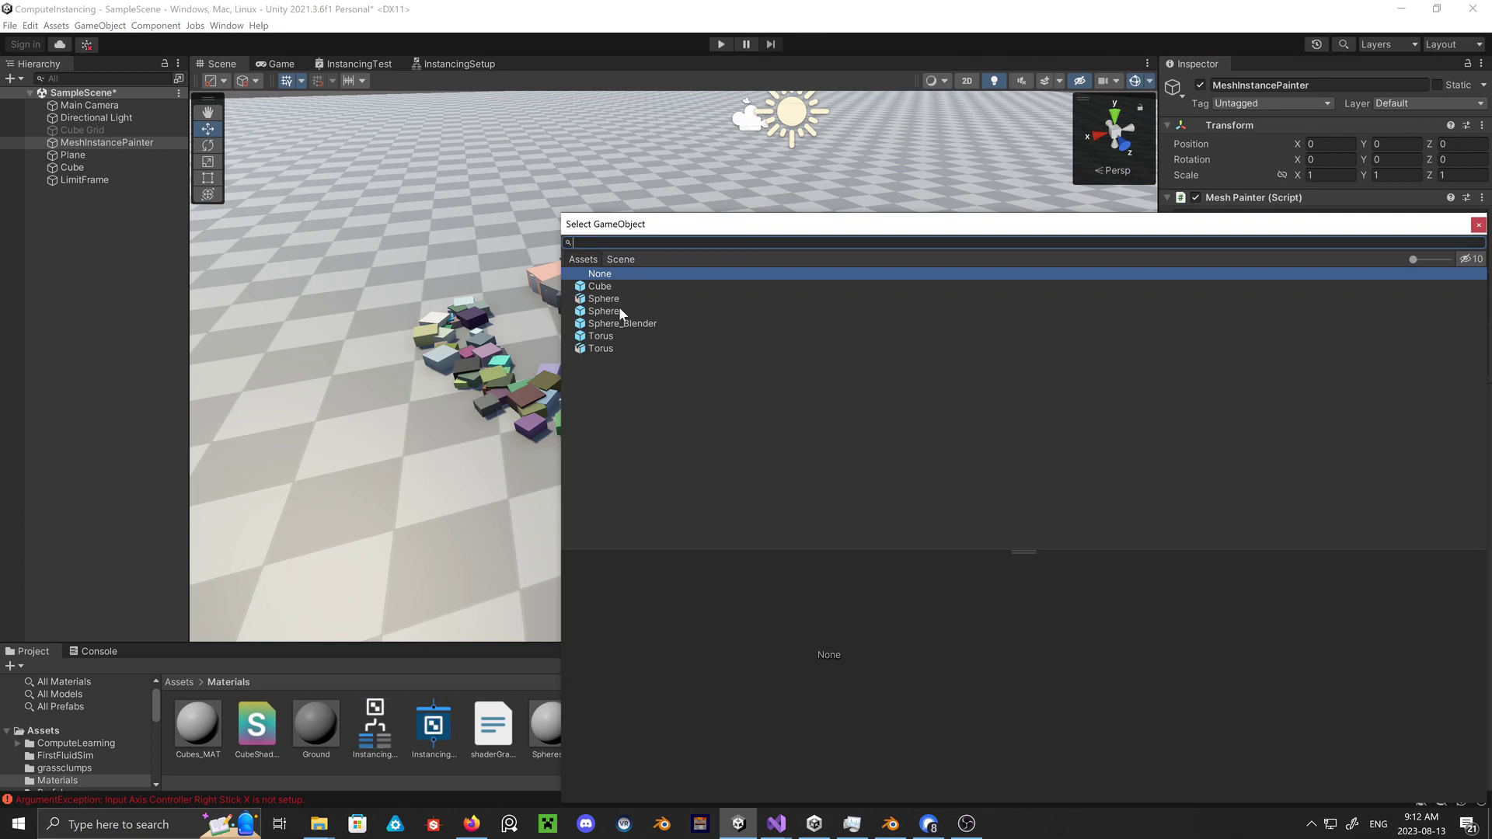
pyautogui.click(625, 324)
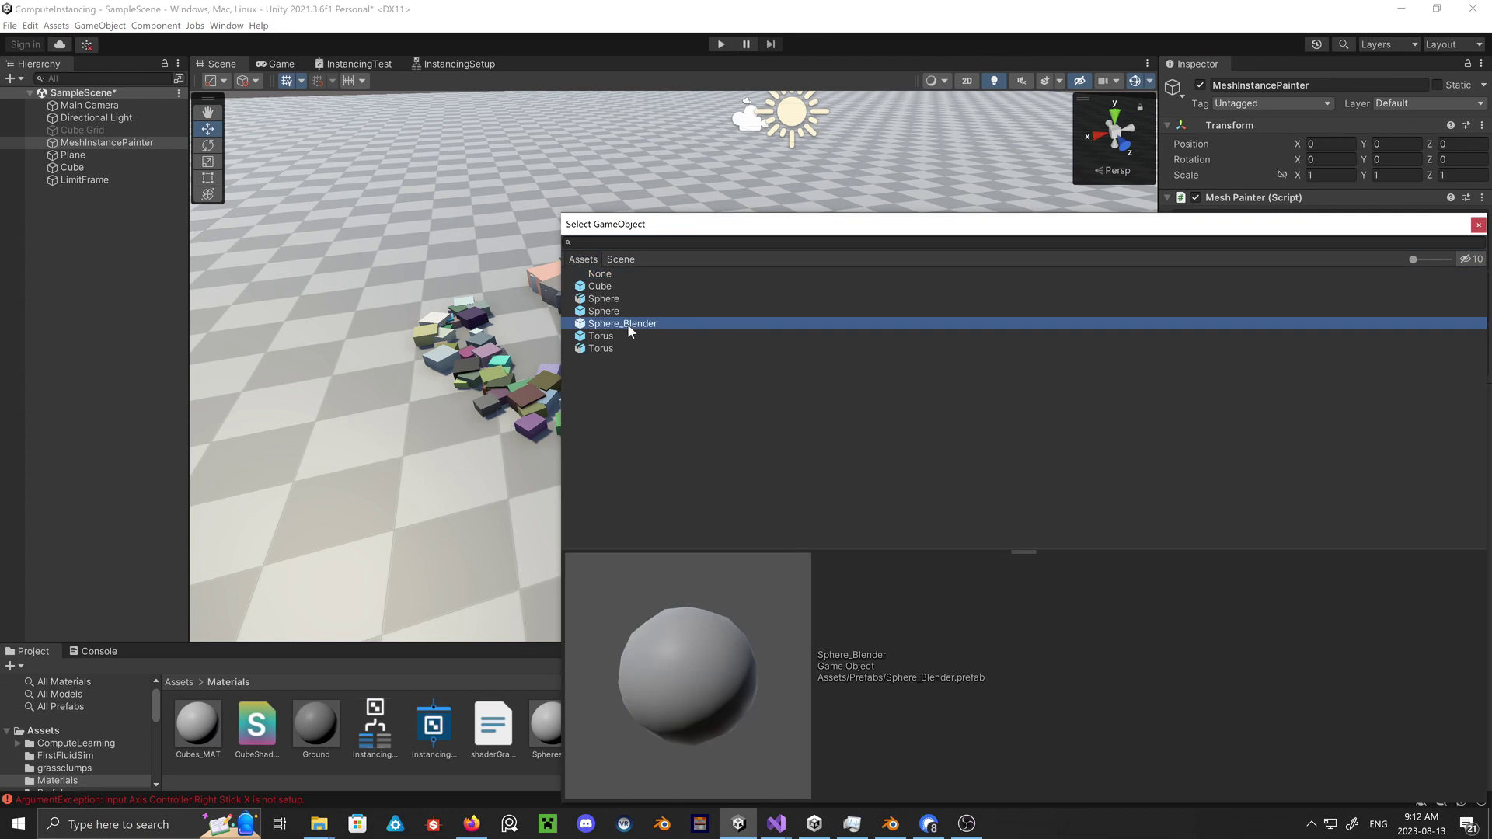
pyautogui.click(1479, 224)
pyautogui.click(1234, 336)
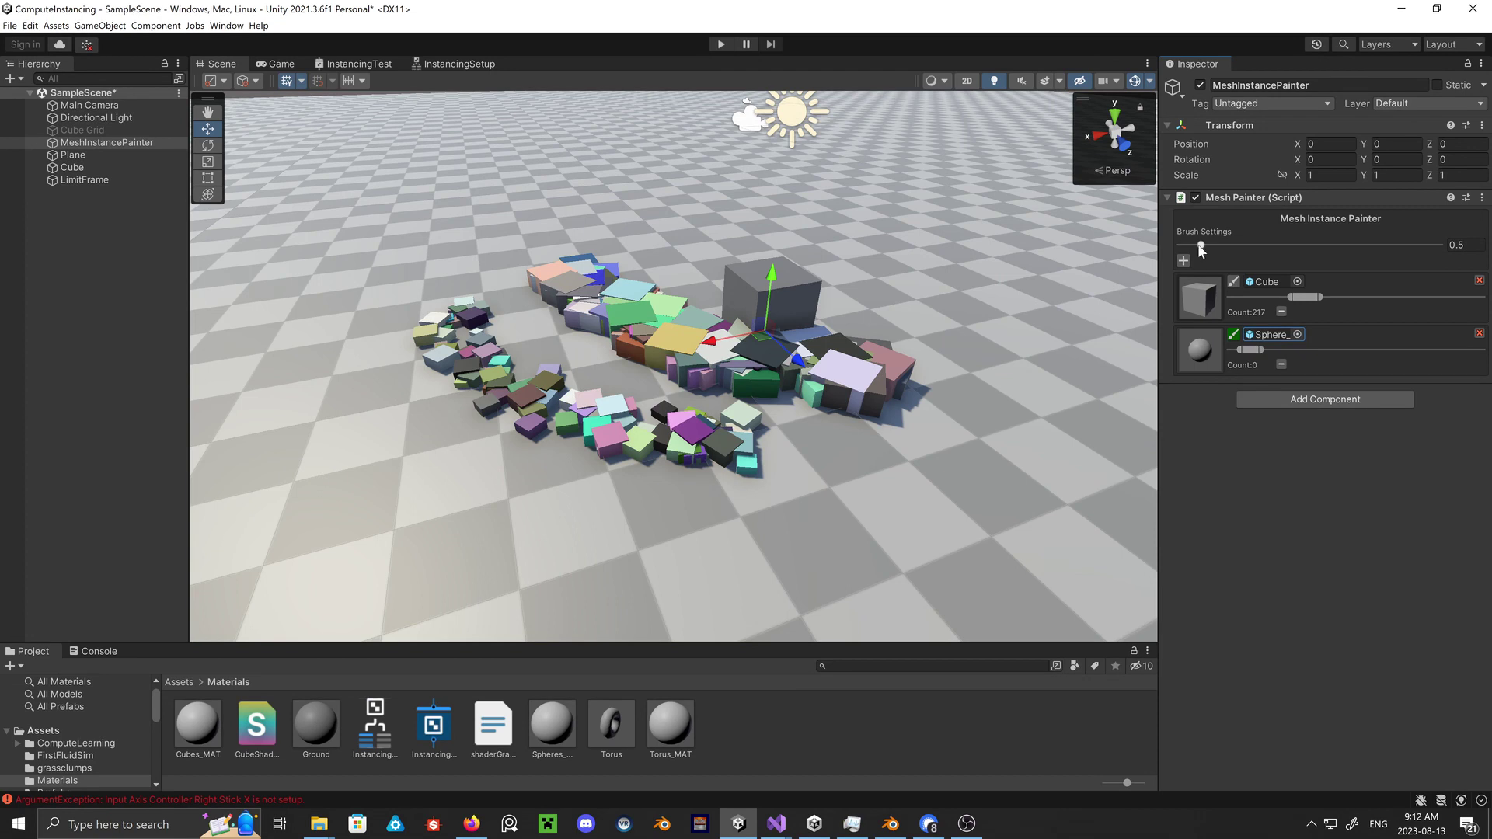
# Set brush size to 0.32 and paint a sphere ring around the cubes, reaching 583 spheres.
pyautogui.moveTo(1201, 246); pyautogui.dragTo(1191, 246)
pyautogui.moveTo(333, 469)
pyautogui.mouseDown()
pyautogui.moveTo(442, 517)
pyautogui.moveTo(851, 258)
pyautogui.mouseUp()
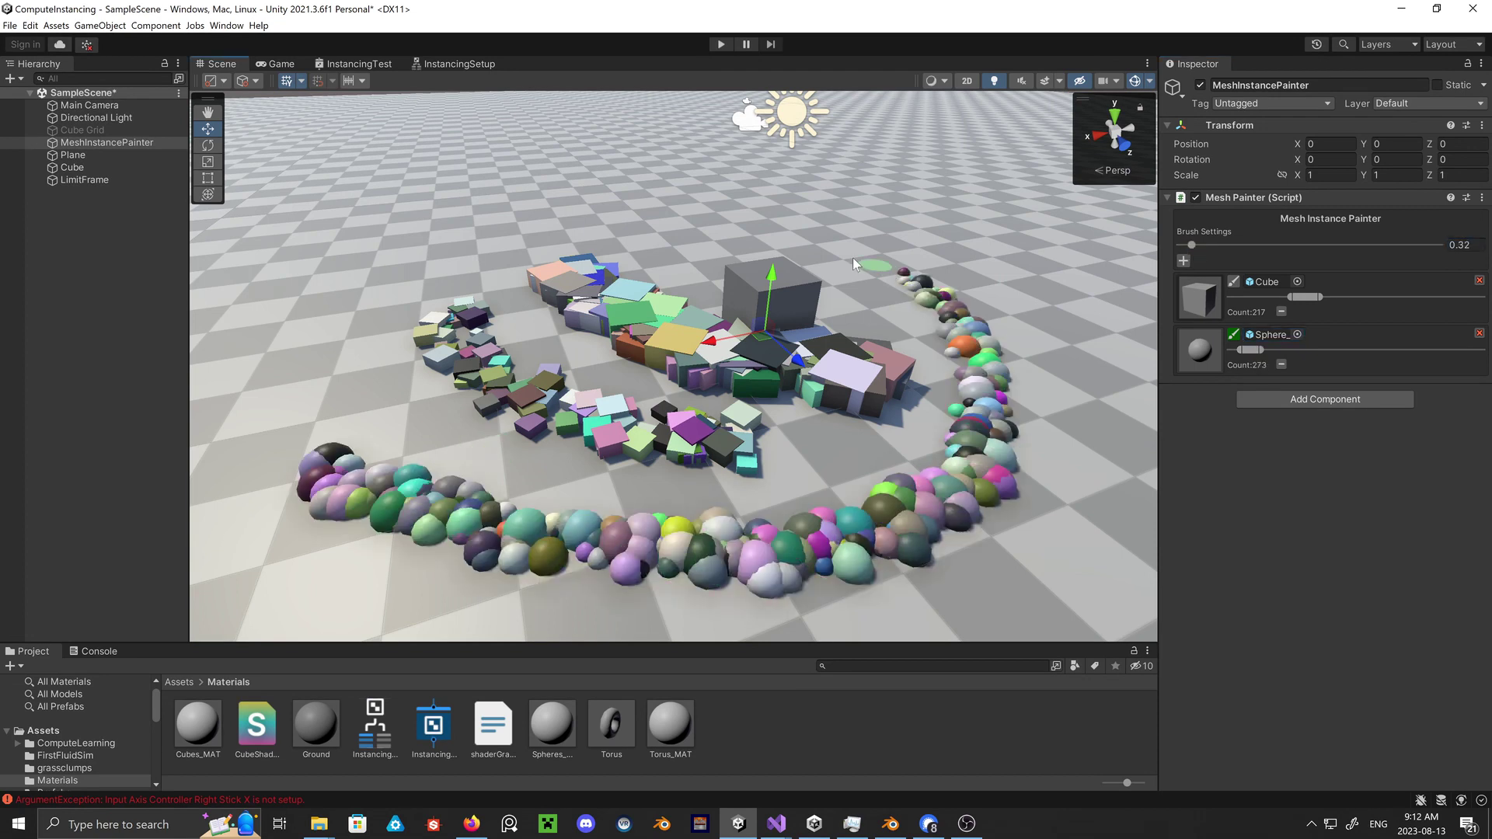
pyautogui.moveTo(851, 258); pyautogui.dragTo(345, 400)
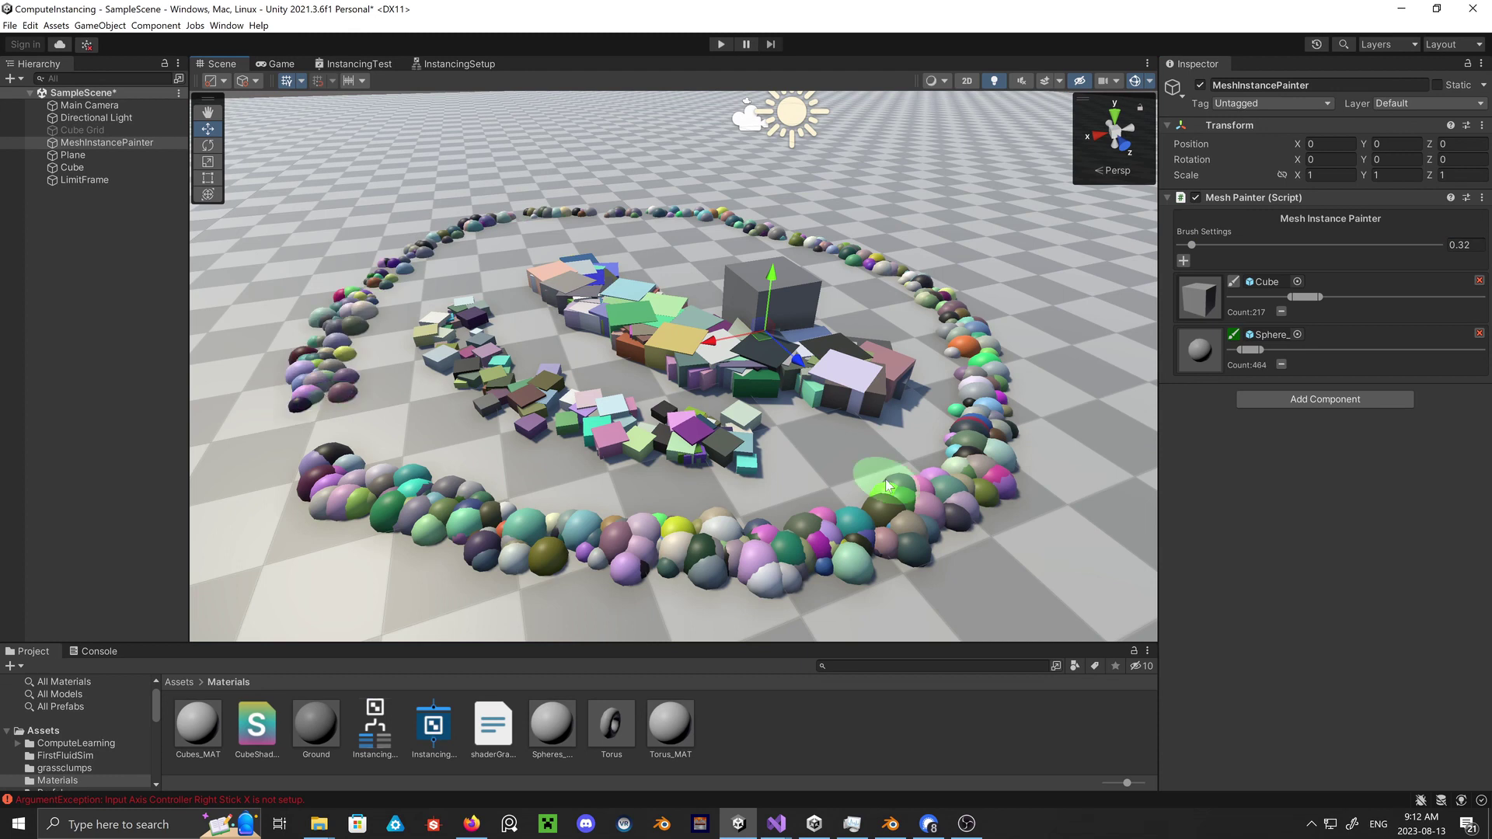
pyautogui.moveTo(808, 311)
pyautogui.keyDown('alt'); pyautogui.mouseDown()
pyautogui.moveTo(603, 281)
pyautogui.moveTo(662, 254)
pyautogui.moveTo(684, 296)
pyautogui.moveTo(748, 223)
pyautogui.mouseUp(); pyautogui.keyUp('alt')
pyautogui.scroll(5, 603, 281)
pyautogui.scroll(-5, 711, 330)
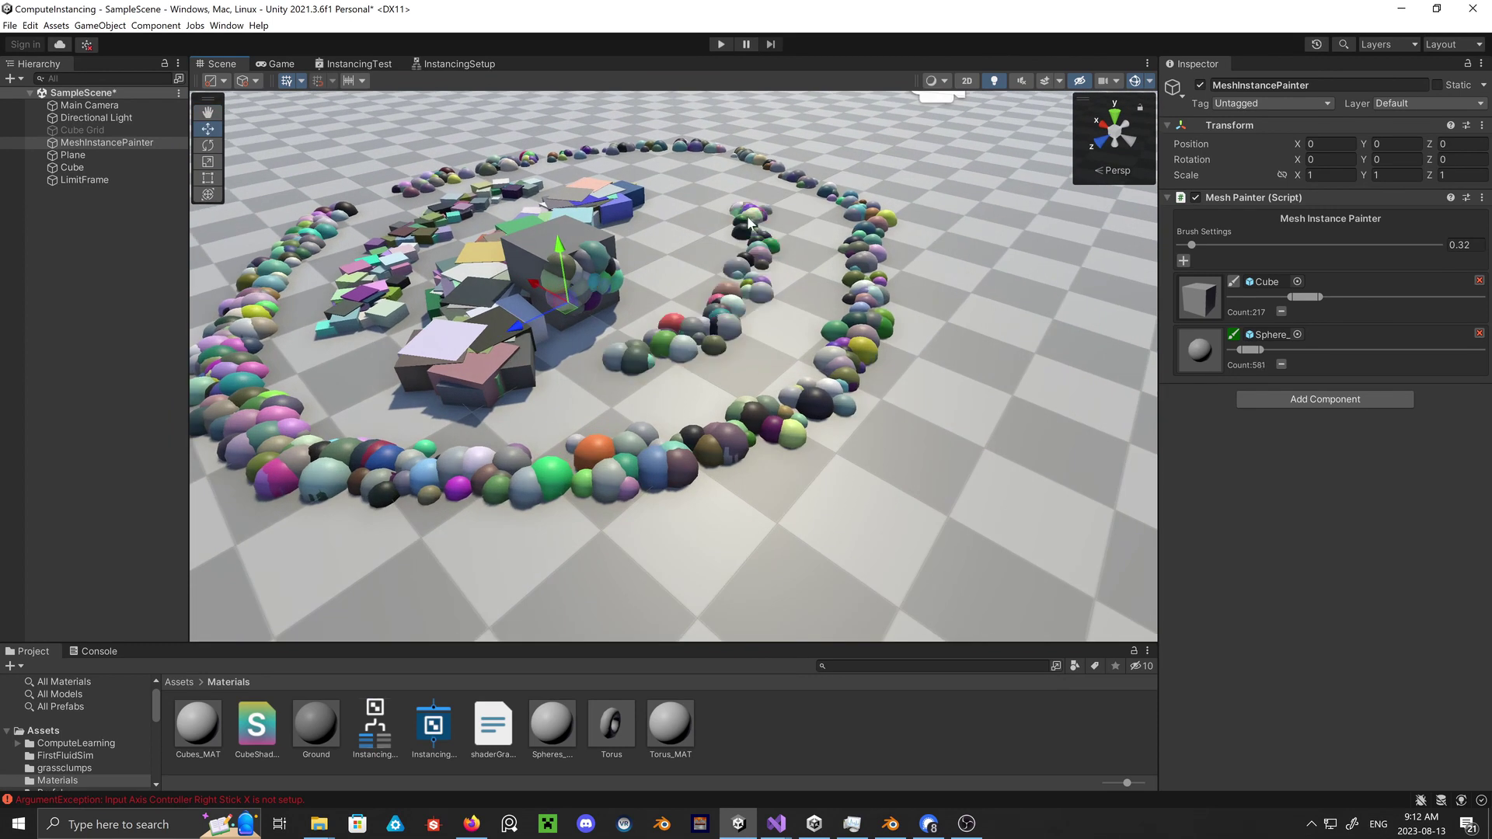
# Add a third brush entry and assign it the Torus prefab from project Assets.
pyautogui.click(1184, 260)
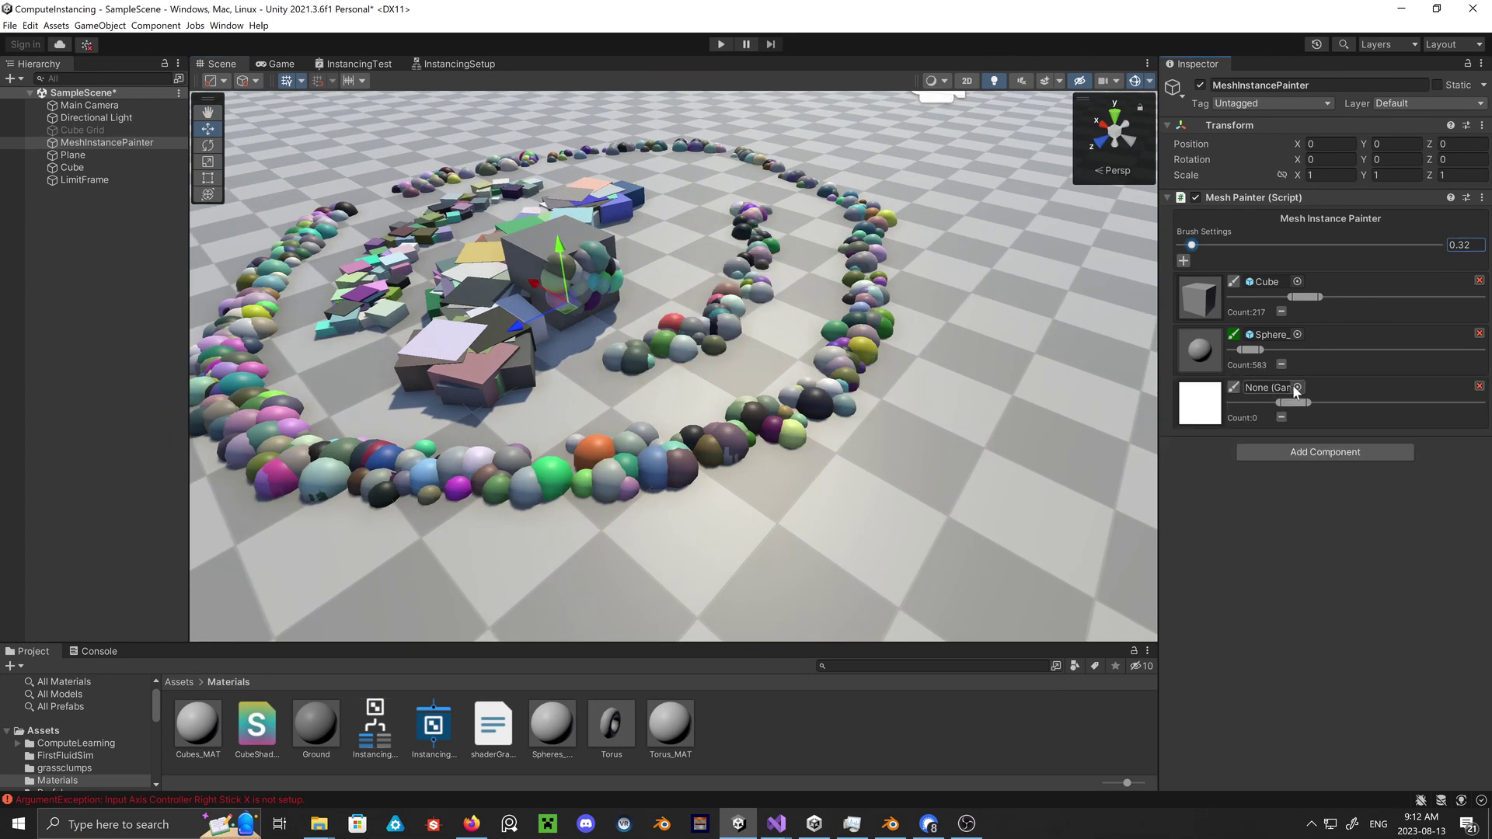
pyautogui.click(1297, 387)
pyautogui.click(581, 259)
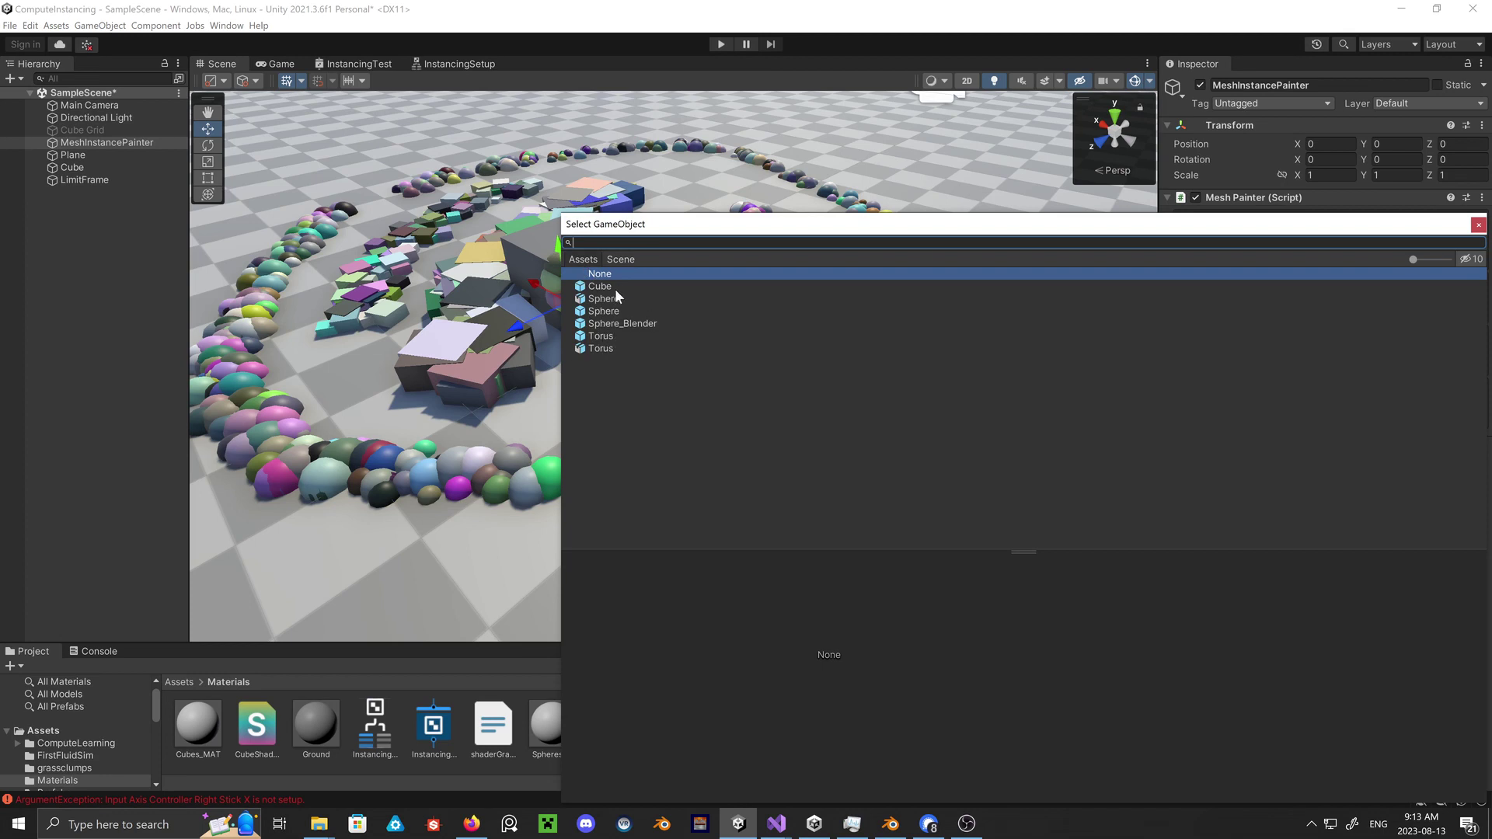
pyautogui.click(605, 338)
pyautogui.click(1478, 226)
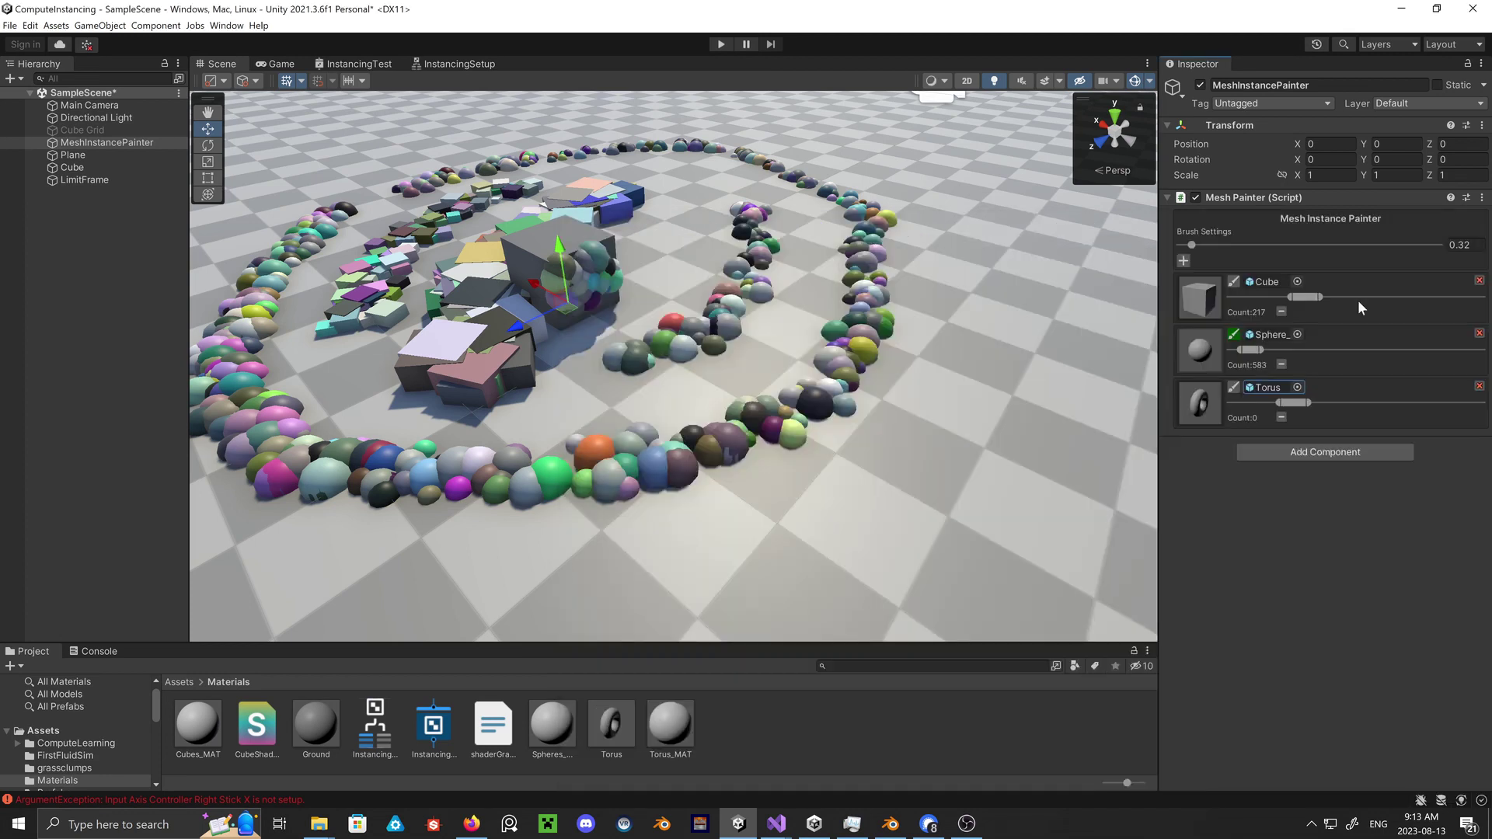
# Enable the Torus brush, narrow its range, and paint a first stroke of tori.
pyautogui.click(1233, 386)
pyautogui.moveTo(940, 406)
pyautogui.mouseDown(button='right')
pyautogui.moveTo(883, 447)
pyautogui.moveTo(1244, 431)
pyautogui.mouseUp(button='right')
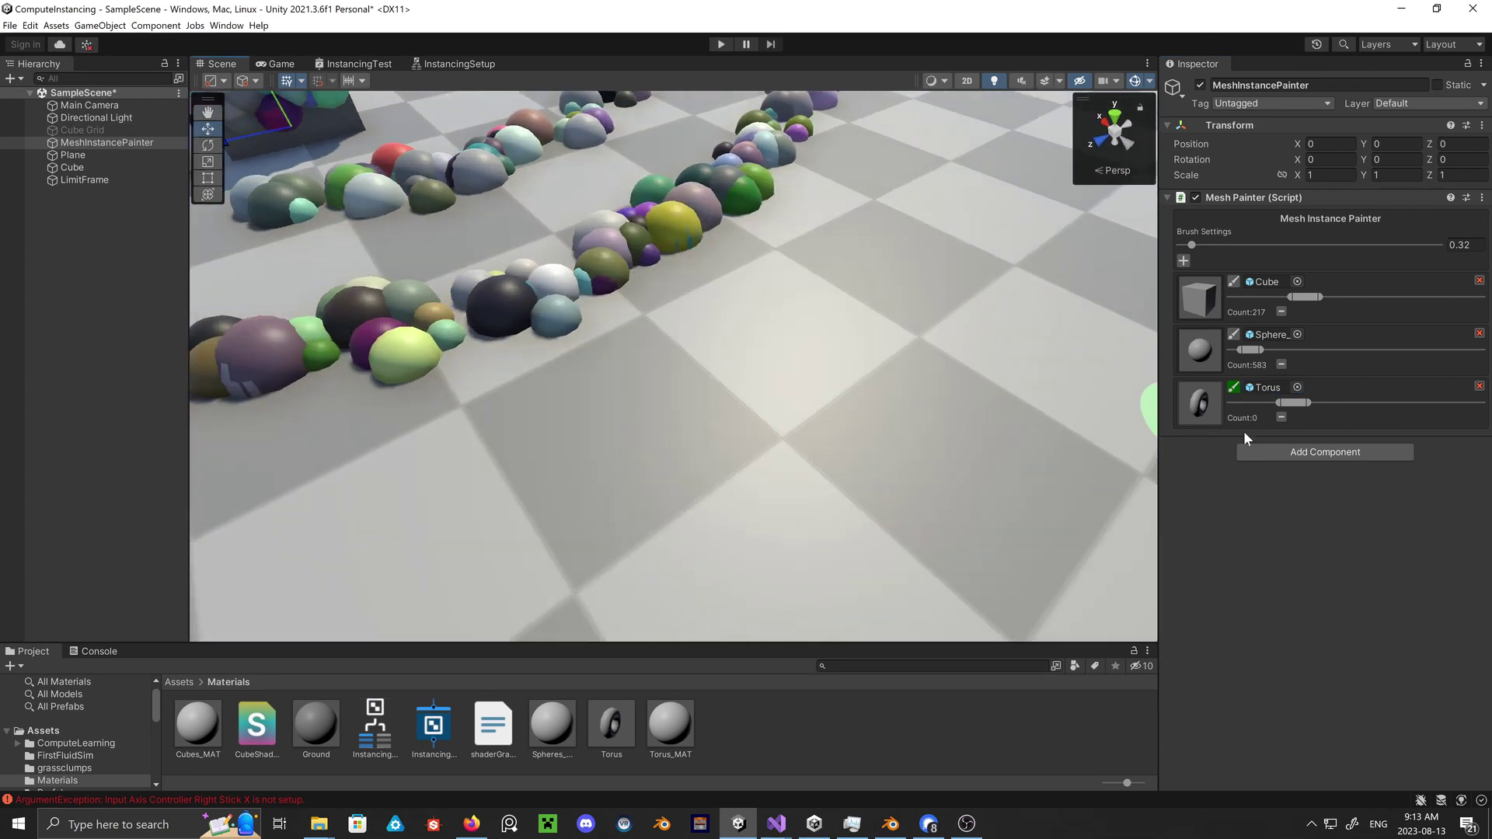
pyautogui.moveTo(1270, 404); pyautogui.dragTo(1255, 403)
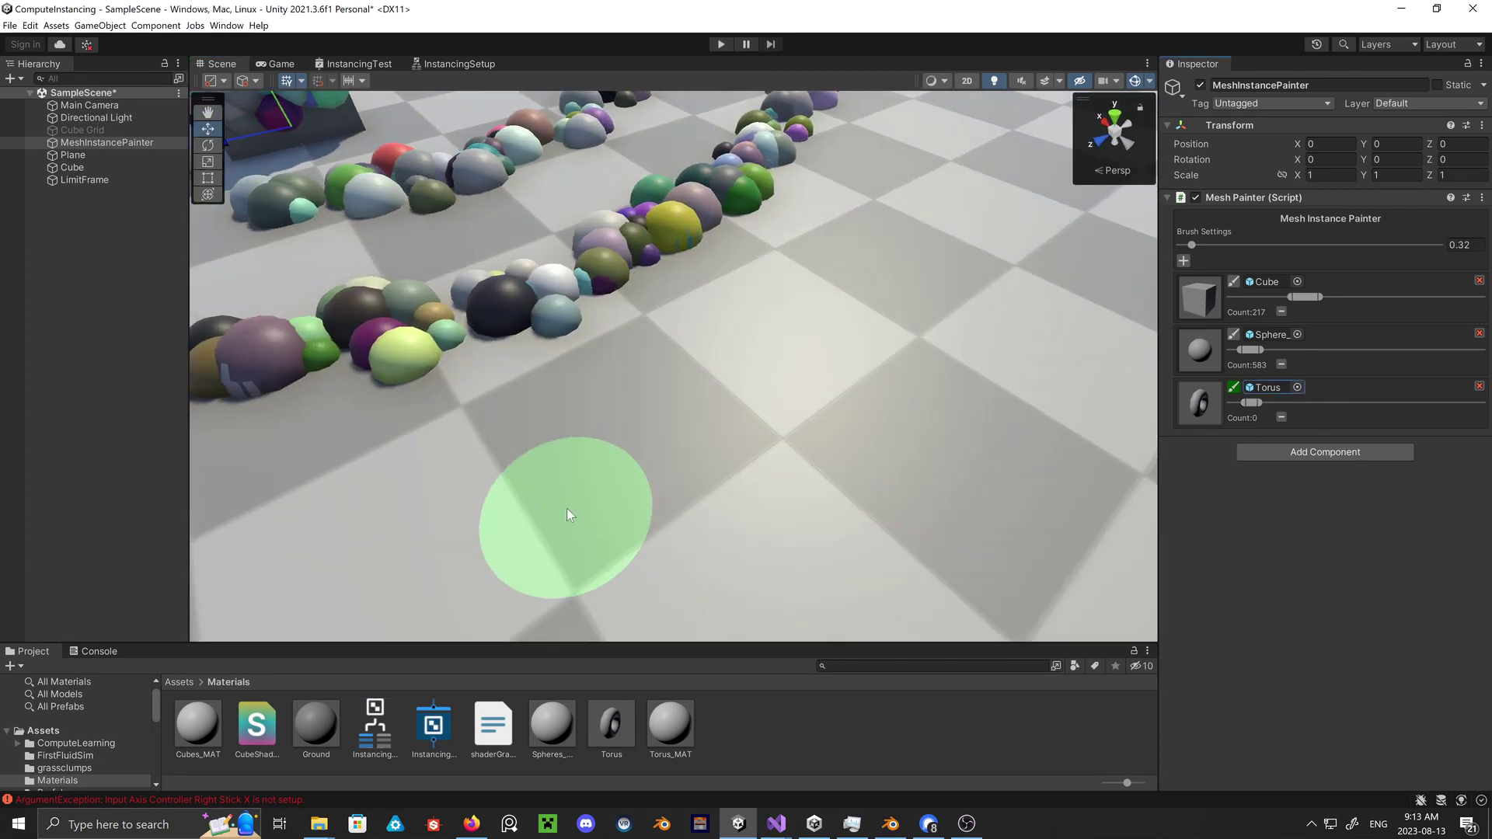
pyautogui.moveTo(567, 509); pyautogui.dragTo(915, 216)
pyautogui.scroll(-5, 915, 216)
pyautogui.scroll(-5, 915, 216)
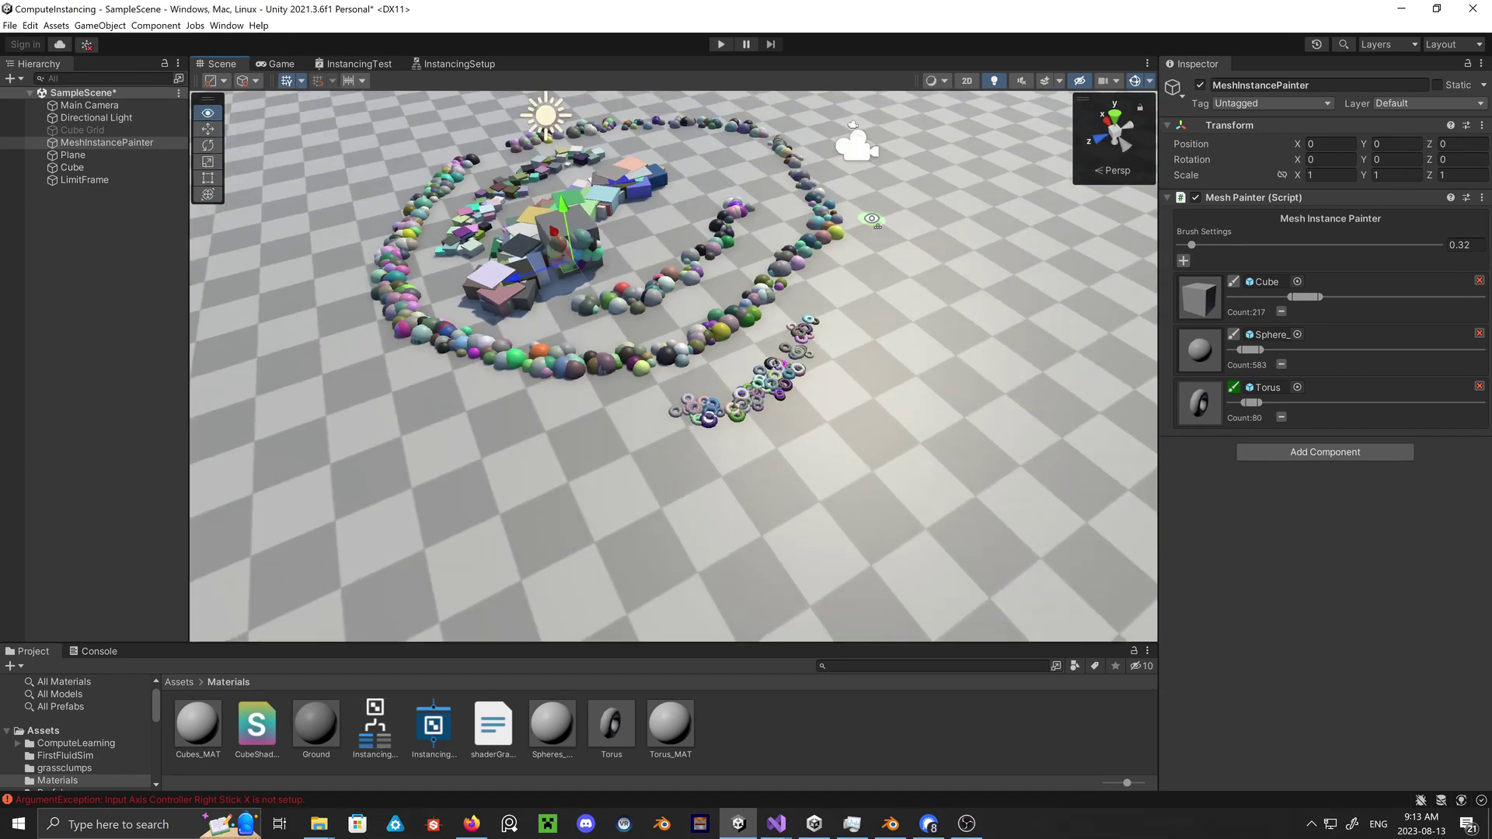
# Raise the torus range, extend the right-hand trail, then erase most tori, leaving 91.
pyautogui.moveTo(1255, 403); pyautogui.dragTo(1301, 398)
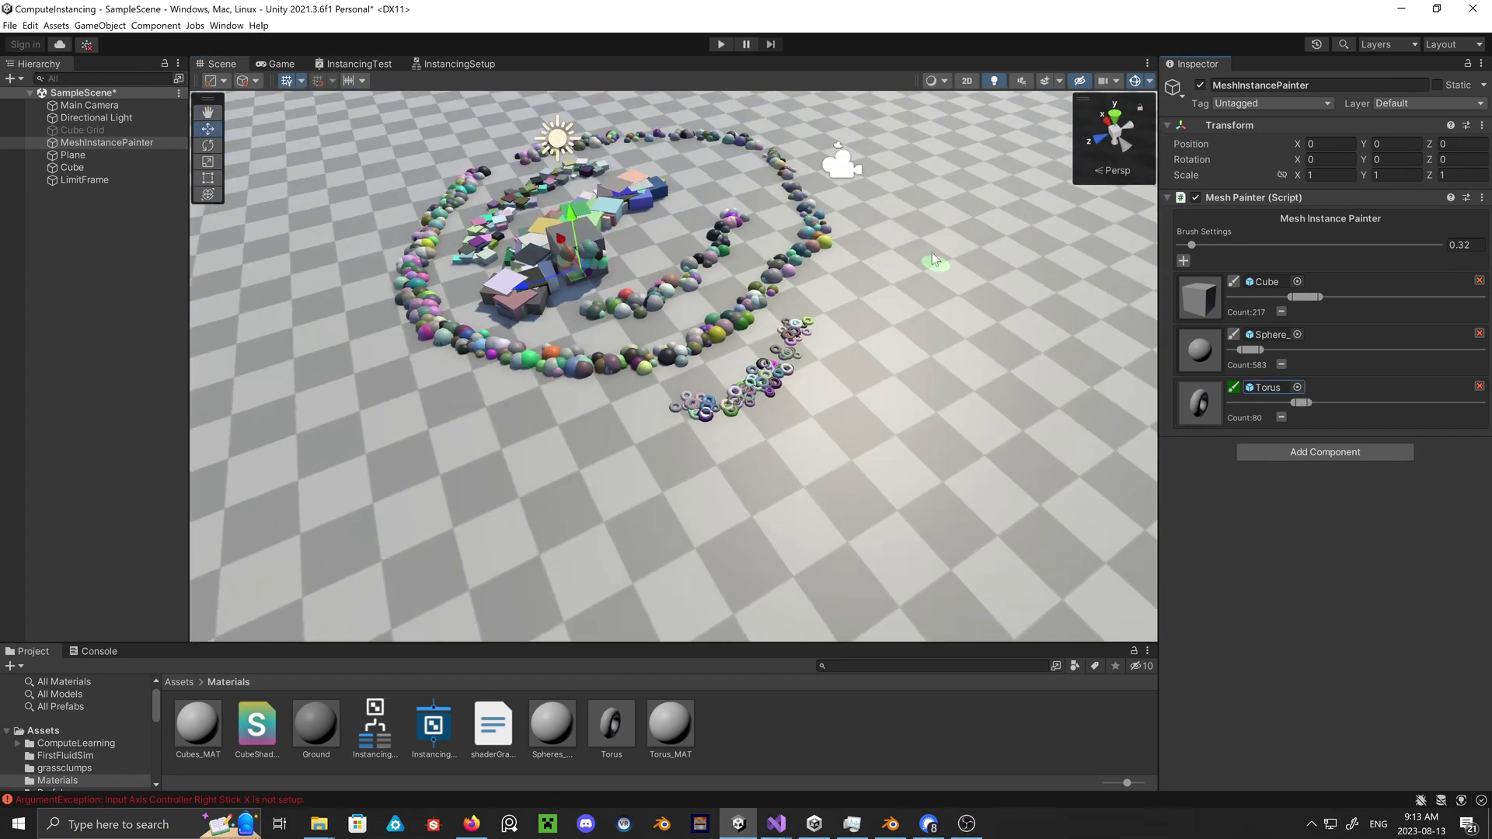
pyautogui.moveTo(931, 254); pyautogui.dragTo(961, 447)
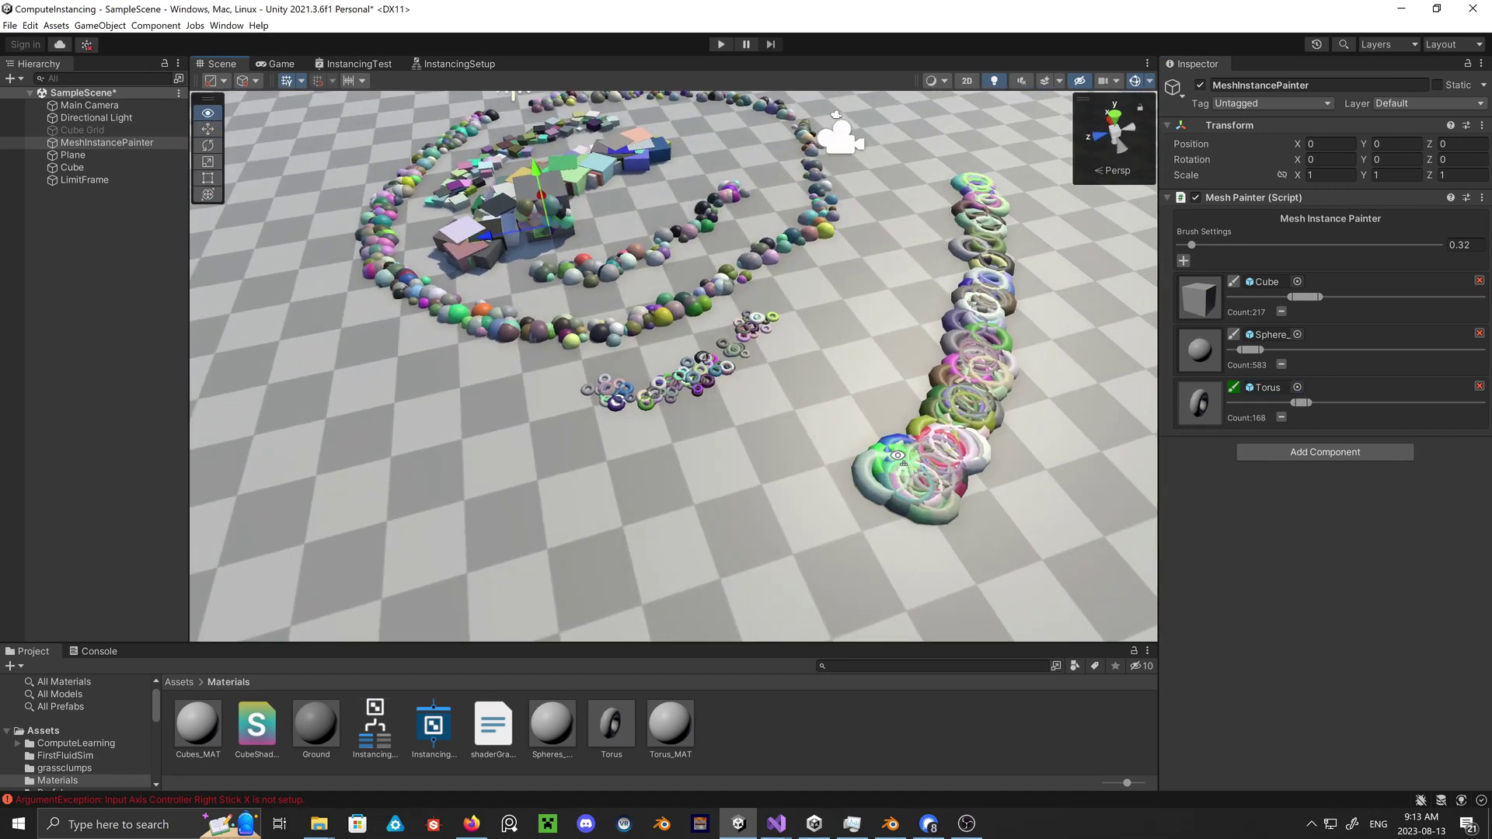
pyautogui.moveTo(950, 445); pyautogui.dragTo(872, 442, button='right')
pyautogui.moveTo(872, 442); pyautogui.dragTo(932, 404)
pyautogui.moveTo(933, 404)
pyautogui.mouseDown(button='right')
pyautogui.moveTo(912, 250)
pyautogui.moveTo(806, 437)
pyautogui.mouseUp(button='right')
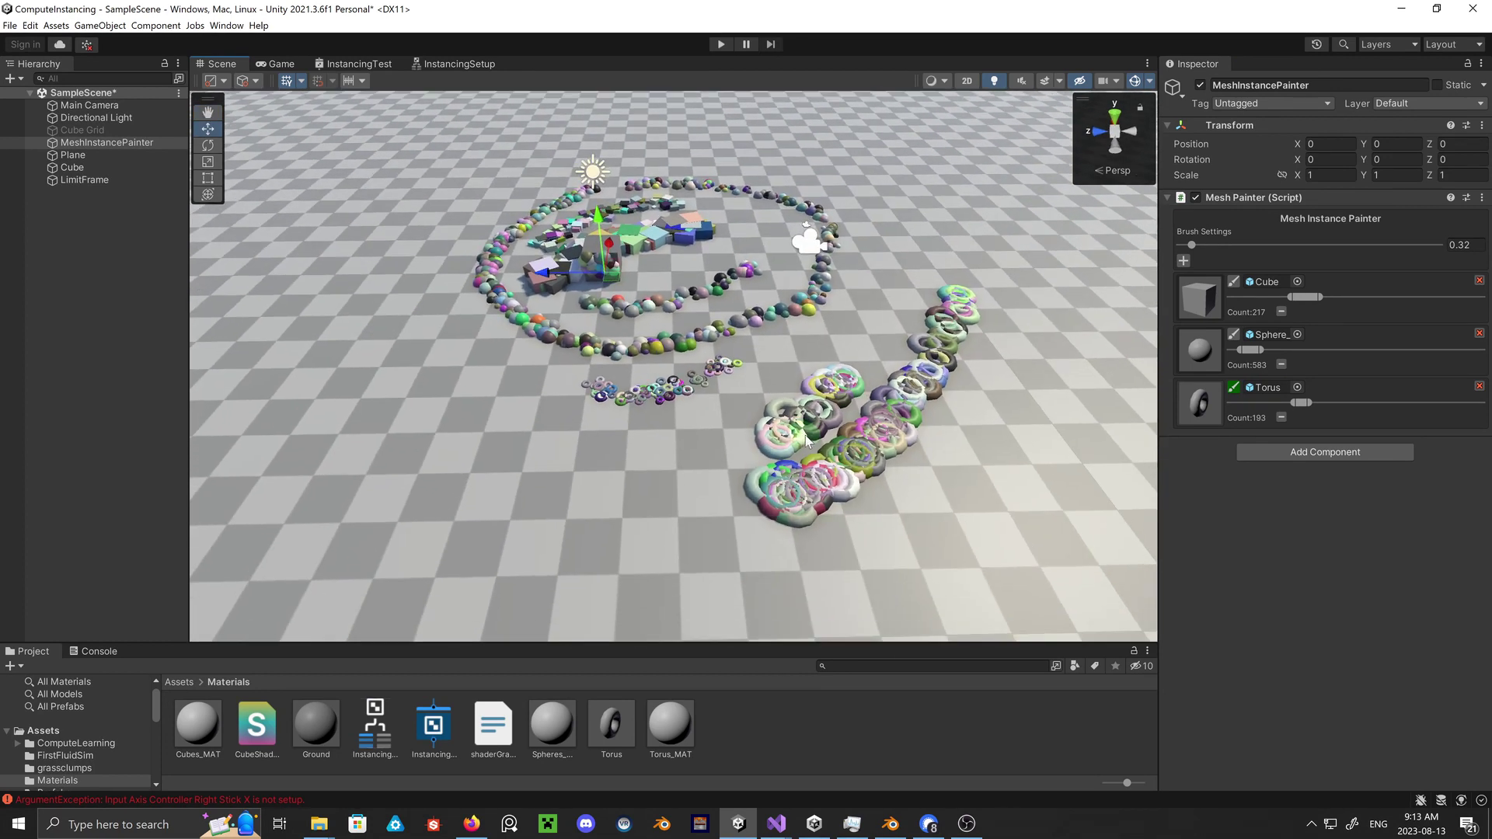
pyautogui.moveTo(806, 439)
pyautogui.keyDown('shift'); pyautogui.mouseDown()
pyautogui.moveTo(911, 383)
pyautogui.moveTo(967, 326)
pyautogui.mouseUp(); pyautogui.keyUp('shift')
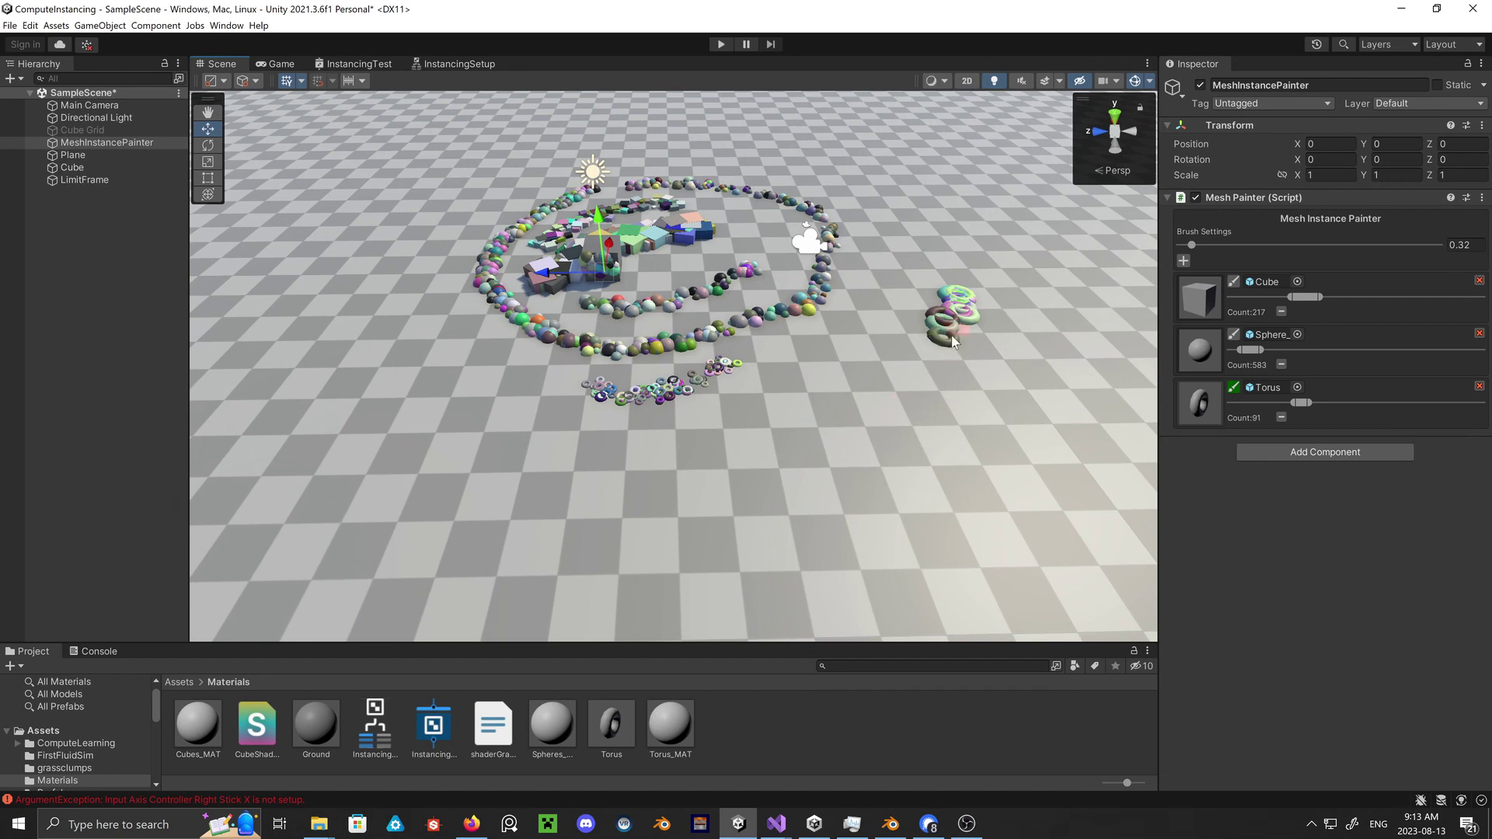
# Enable Cube and Sphere brushes, set size 1.26, and erase the torus trail and some cubes and spheres.
pyautogui.click(1233, 281)
pyautogui.click(1233, 334)
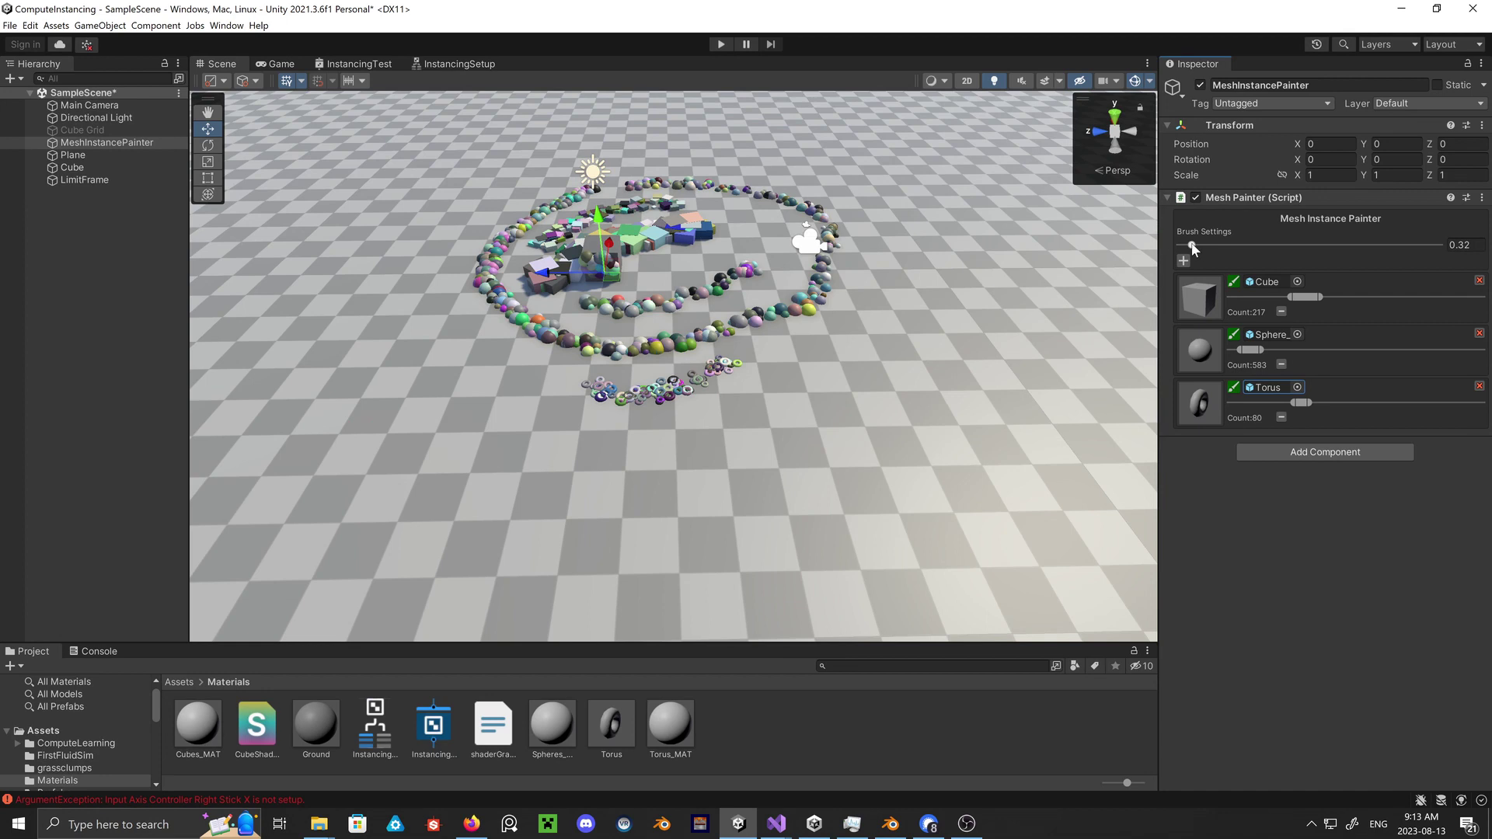
pyautogui.moveTo(1192, 245); pyautogui.dragTo(1241, 246)
pyautogui.keyDown('shift'); pyautogui.moveTo(646, 440); pyautogui.dragTo(670, 412); pyautogui.keyUp('shift')
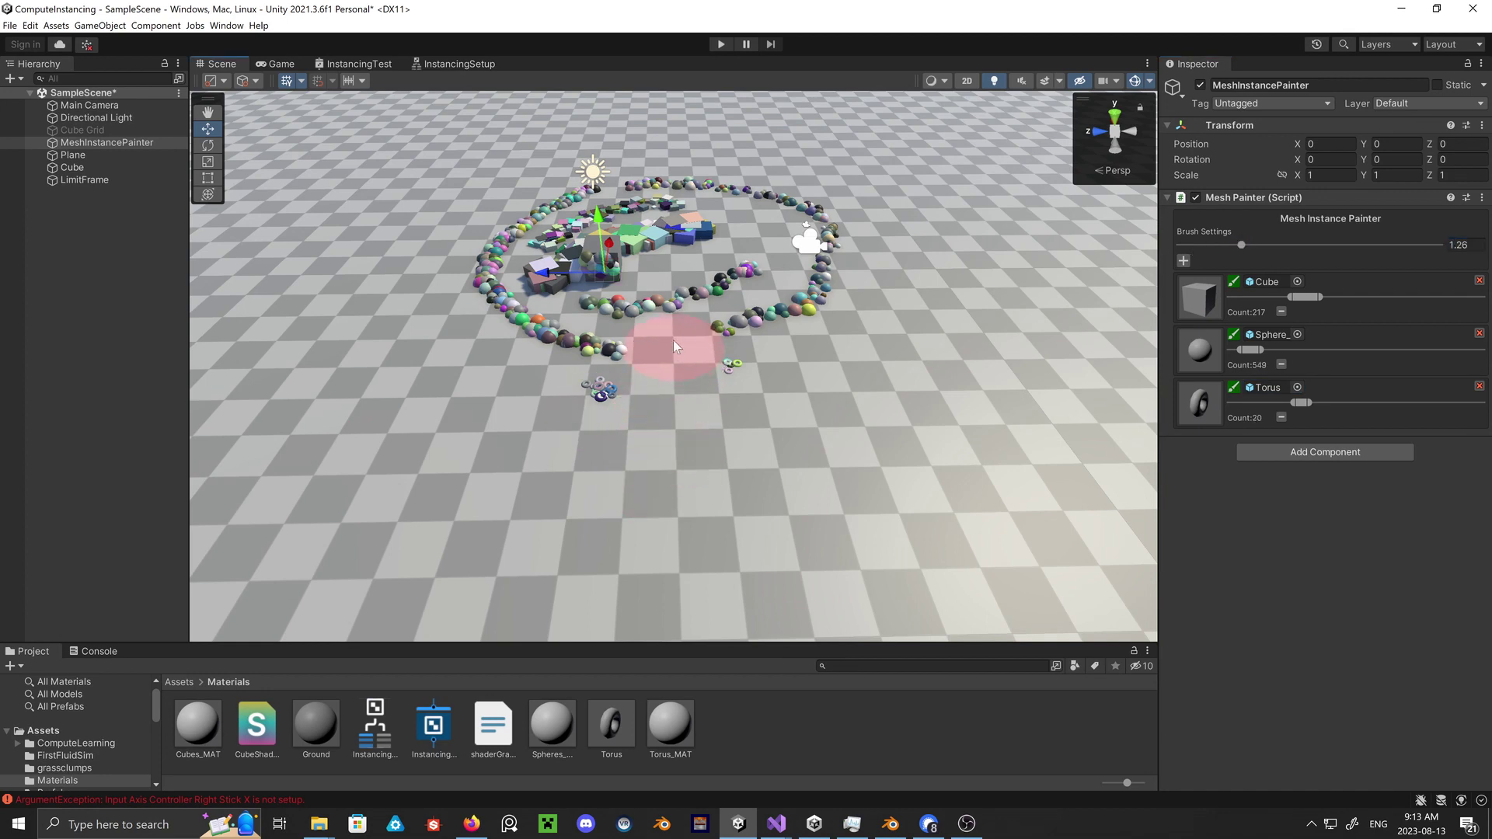
pyautogui.keyDown('shift'); pyautogui.moveTo(668, 282); pyautogui.dragTo(674, 225); pyautogui.keyUp('shift')
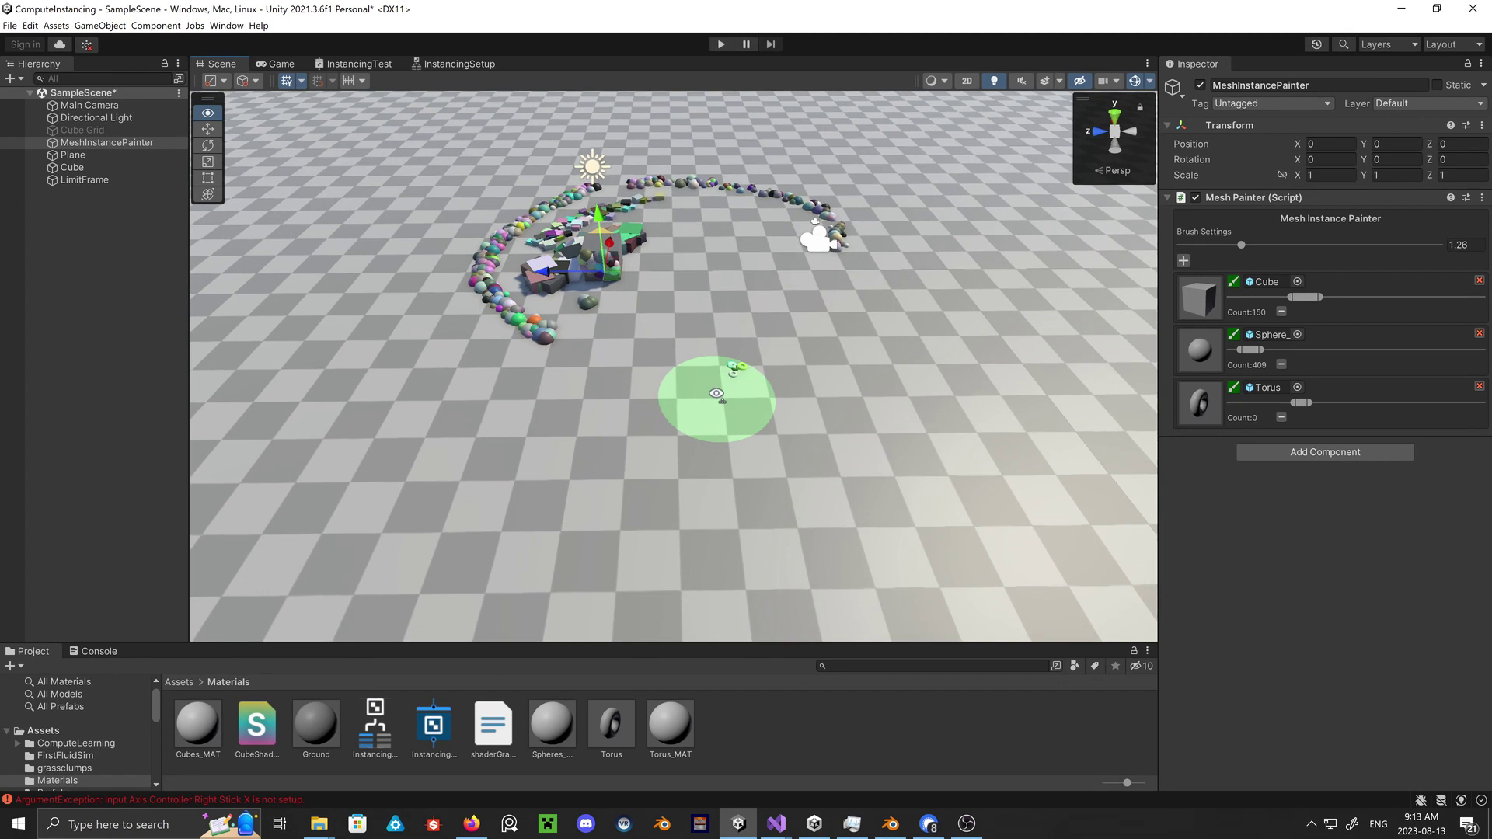
pyautogui.moveTo(716, 399)
pyautogui.mouseDown(button='right')
pyautogui.moveTo(859, 359)
pyautogui.moveTo(864, 375)
pyautogui.mouseUp(button='right')
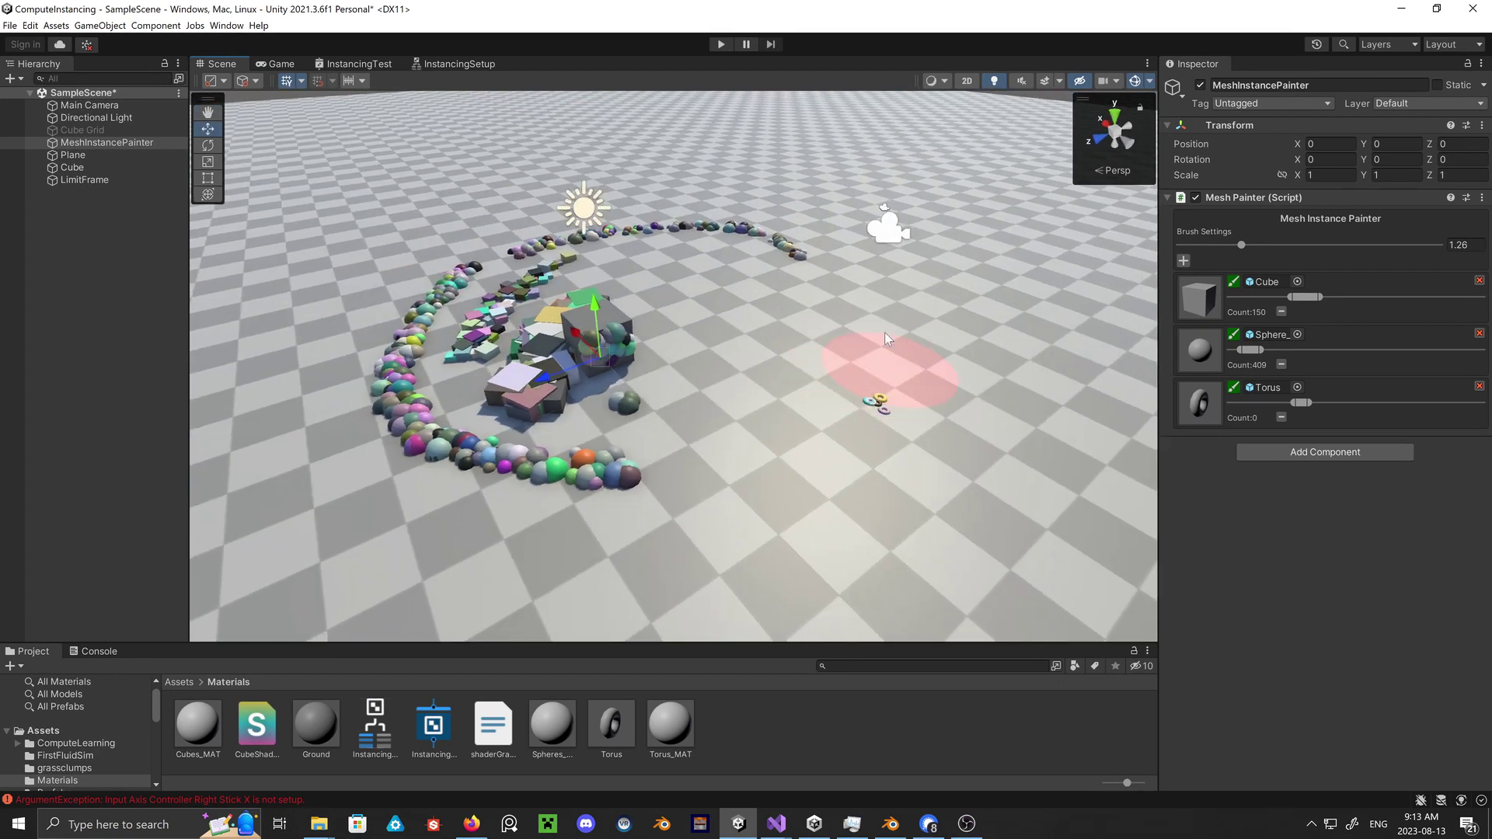
pyautogui.keyDown('shift'); pyautogui.click(651, 473); pyautogui.keyUp('shift')
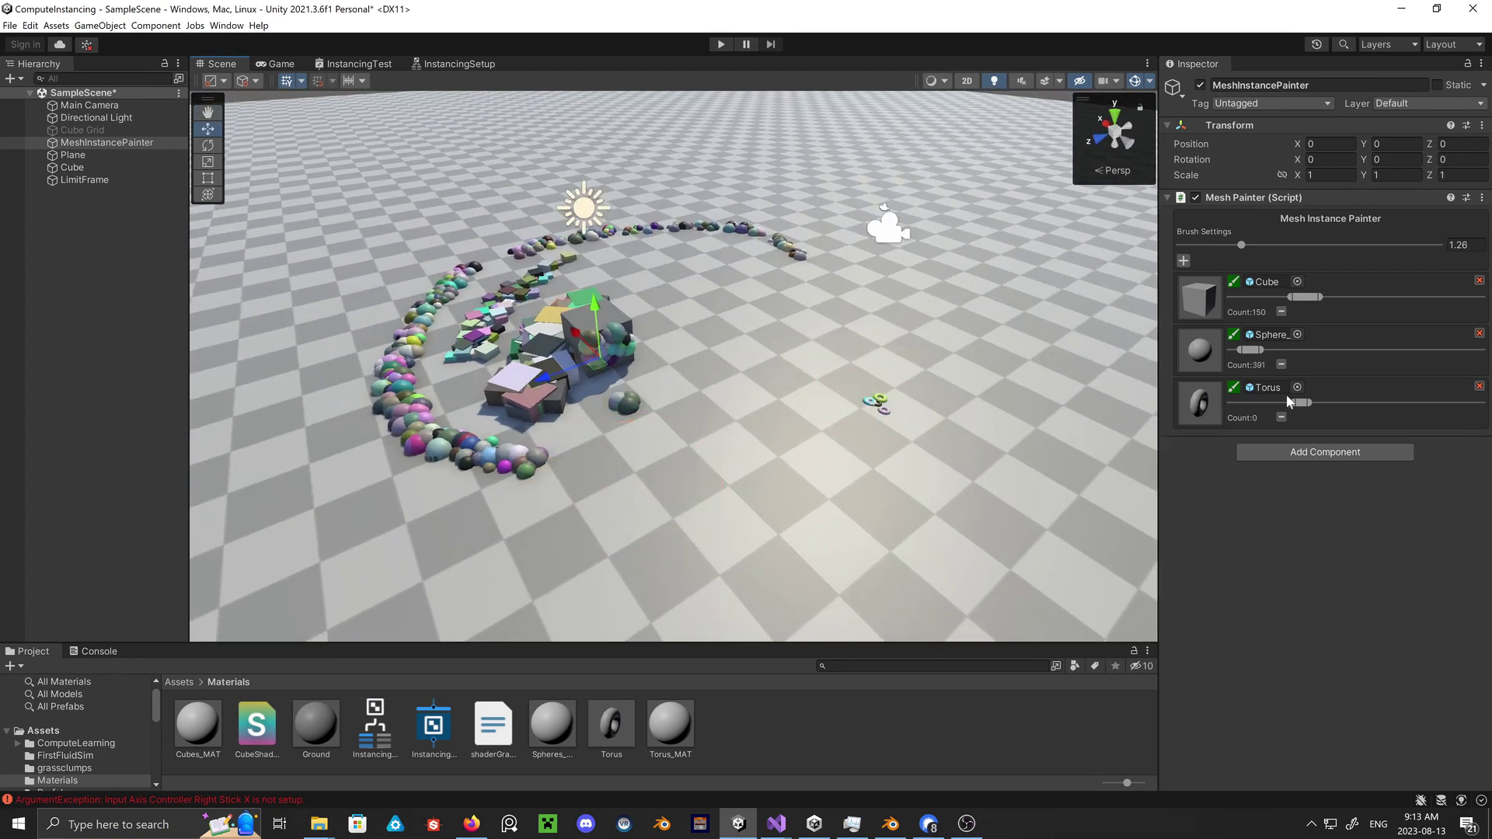
# Turn off the Cube and Sphere brushes and paint a few tori onto the empty floor.
pyautogui.click(1233, 281)
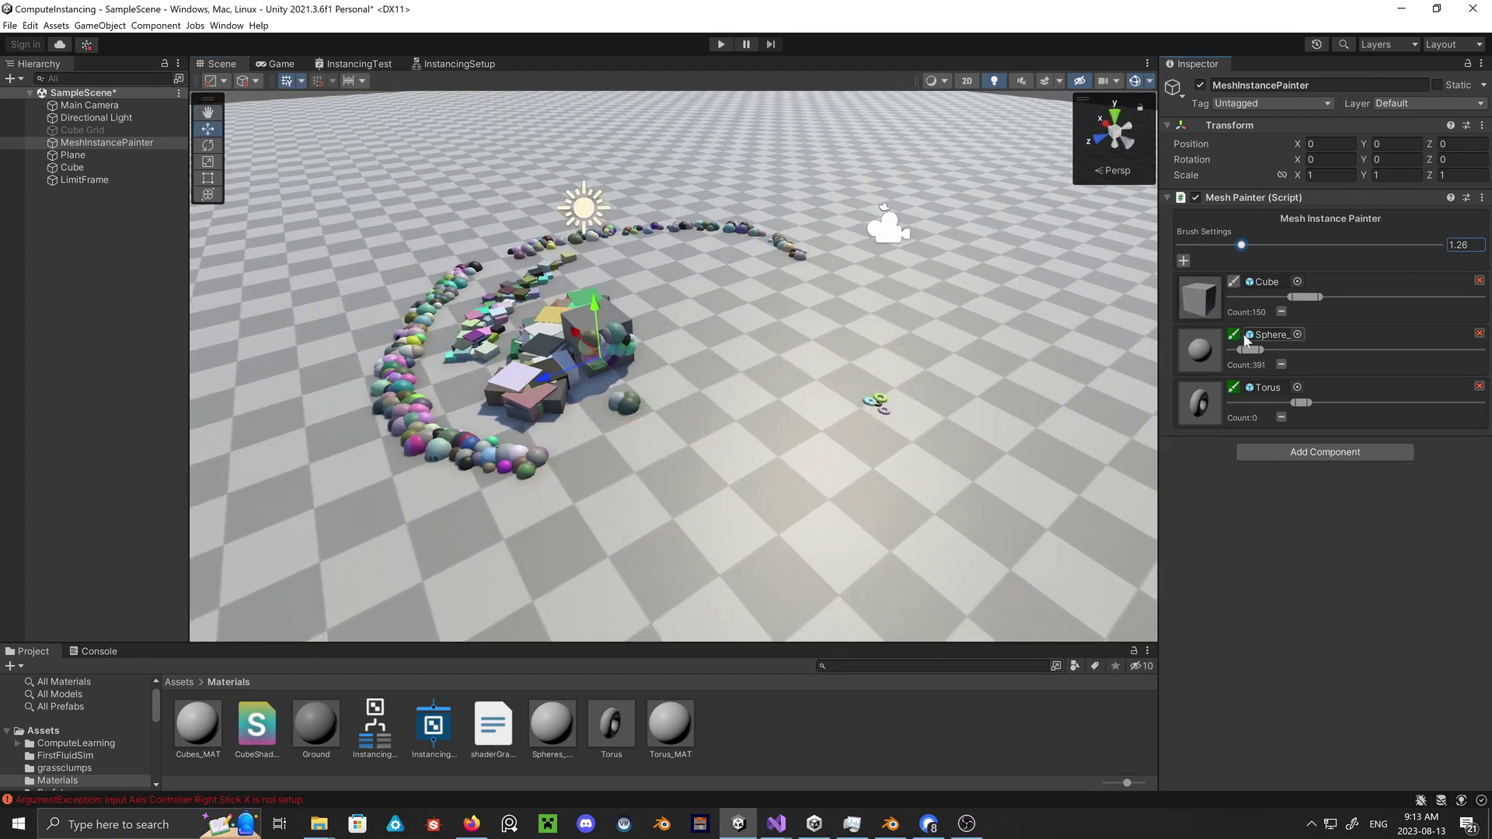
pyautogui.click(1233, 334)
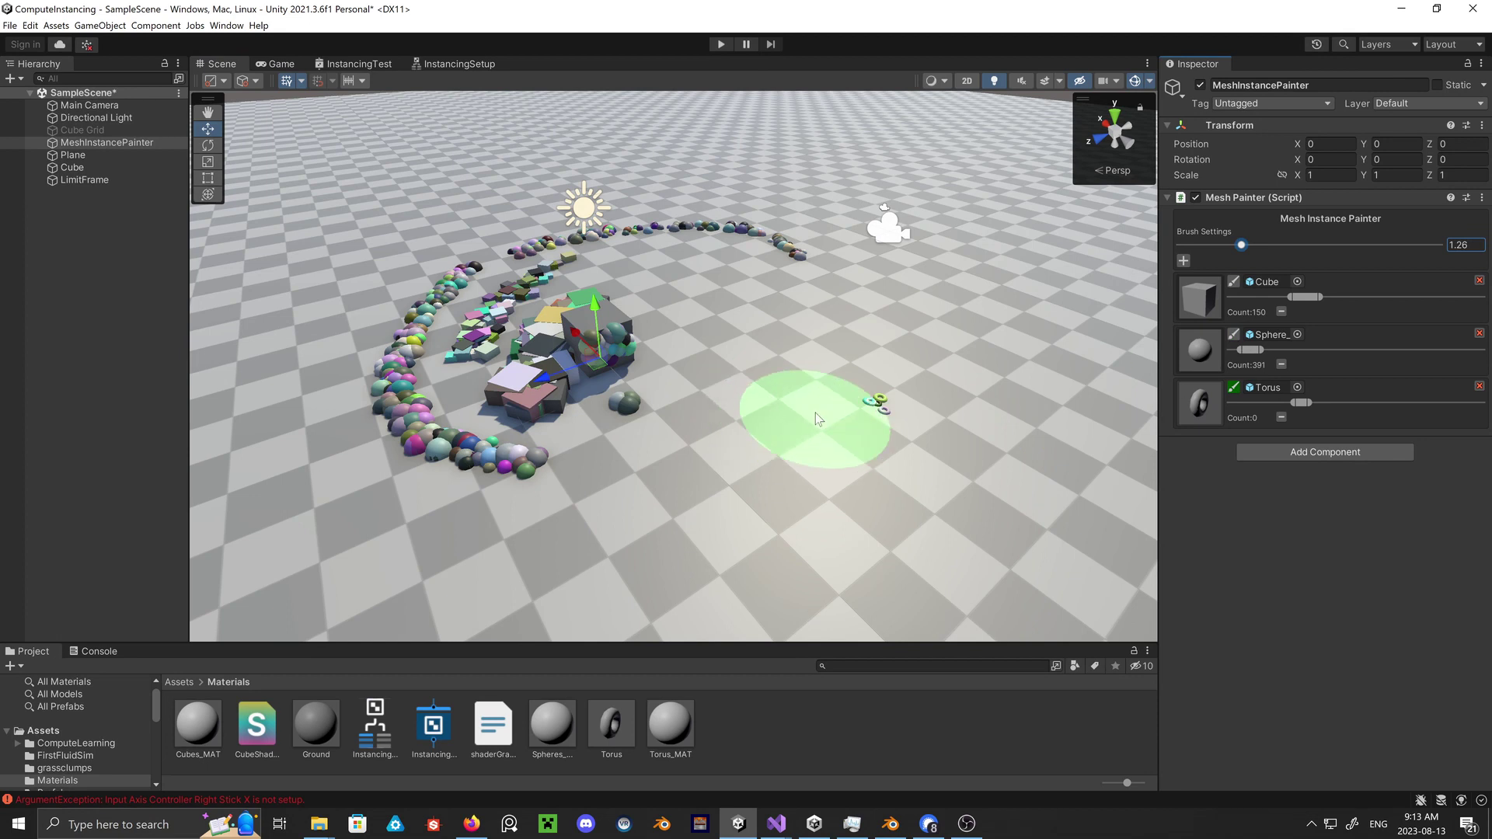
pyautogui.moveTo(827, 385)
pyautogui.mouseDown()
pyautogui.moveTo(775, 444)
pyautogui.moveTo(797, 356)
pyautogui.mouseUp()
pyautogui.click(775, 445)
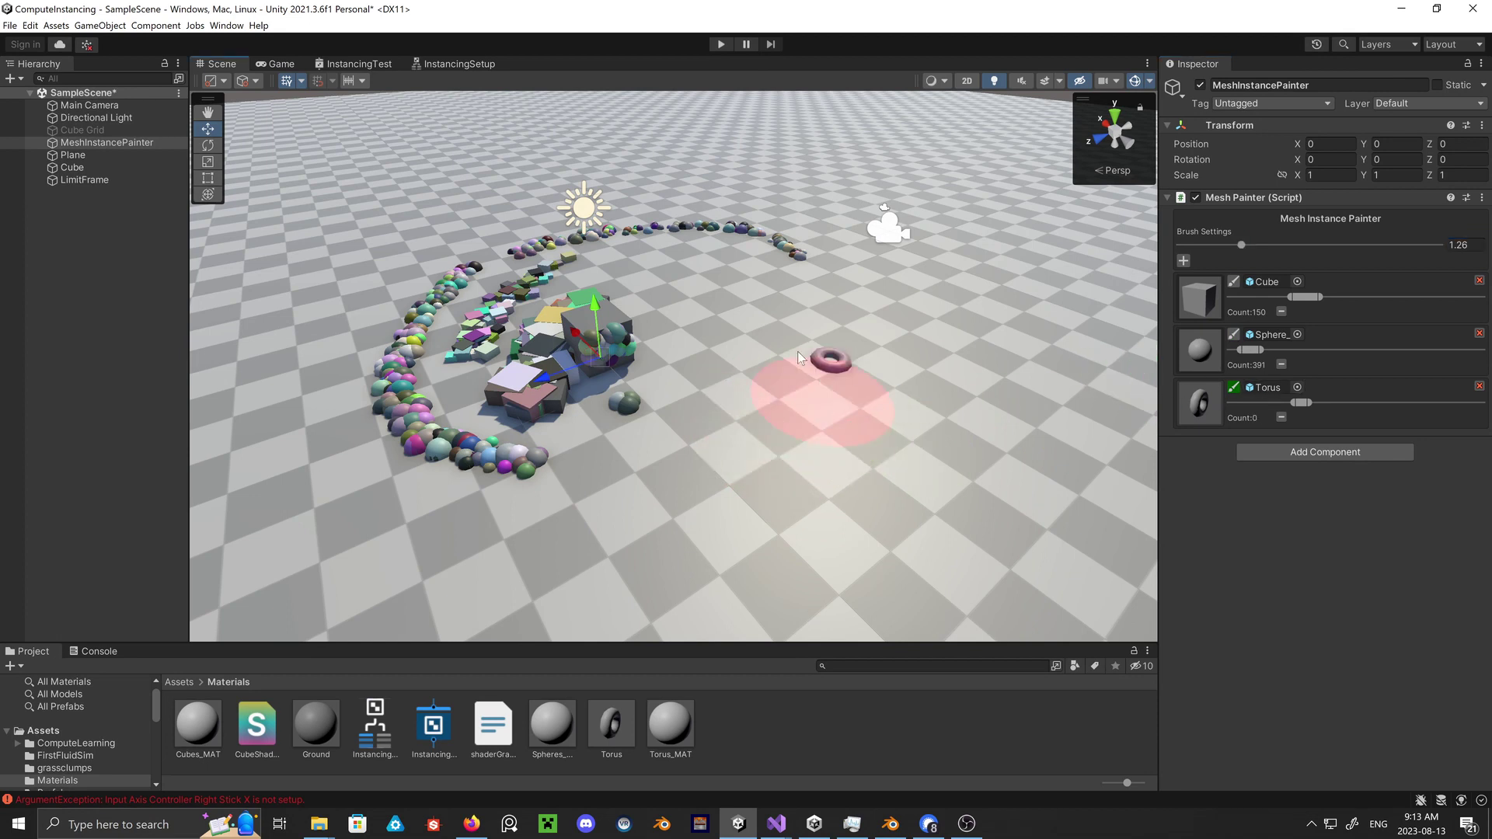
pyautogui.moveTo(820, 384)
pyautogui.mouseDown(button='right')
pyautogui.moveTo(789, 296)
pyautogui.moveTo(736, 445)
pyautogui.mouseUp(button='right')
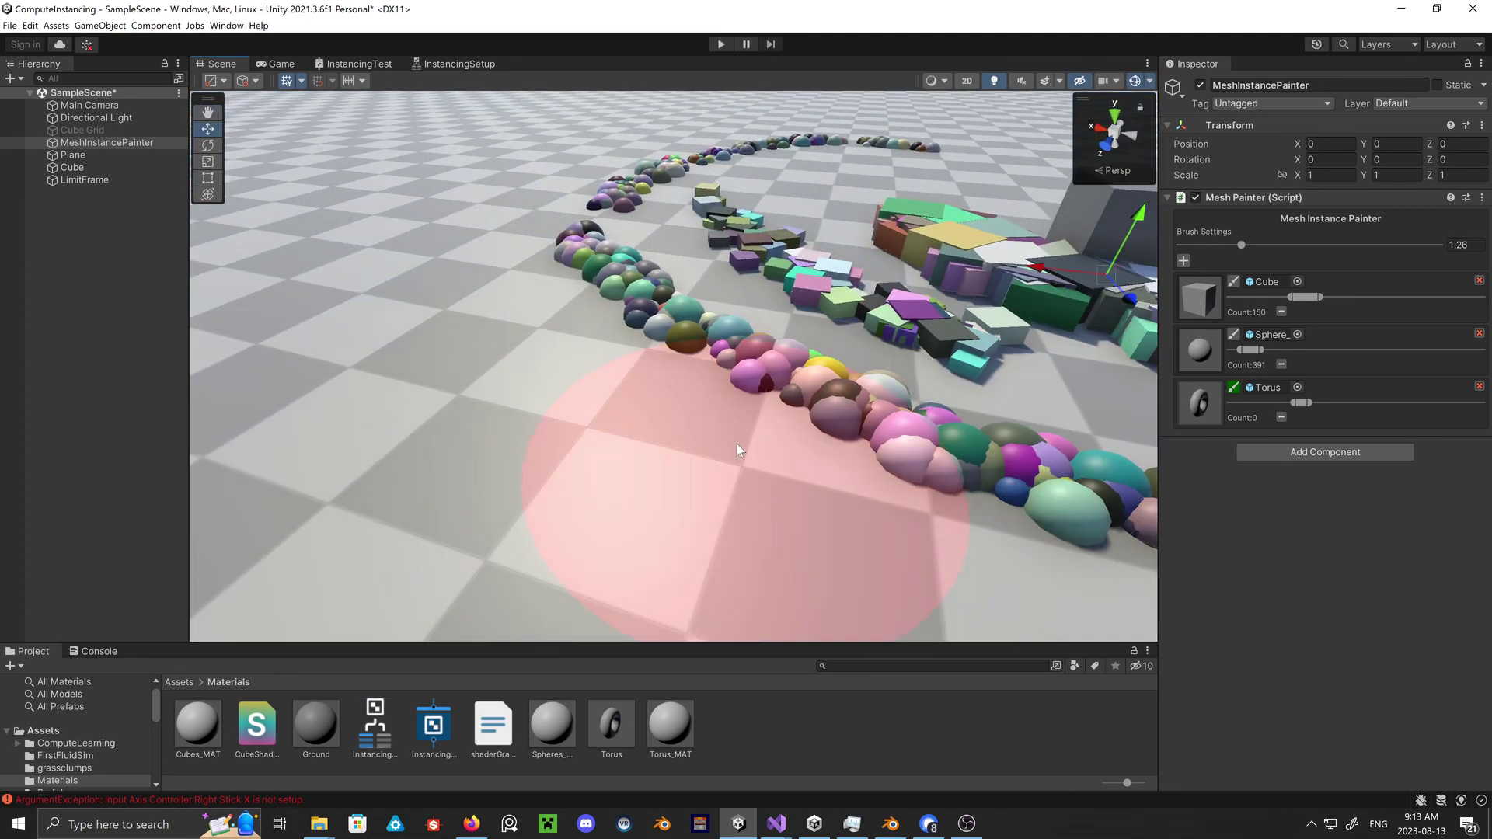
# Enable the Sphere brush at size 0.47 and paint wide sphere rings, reaching 1422 spheres.
pyautogui.moveTo(786, 307); pyautogui.dragTo(993, 371)
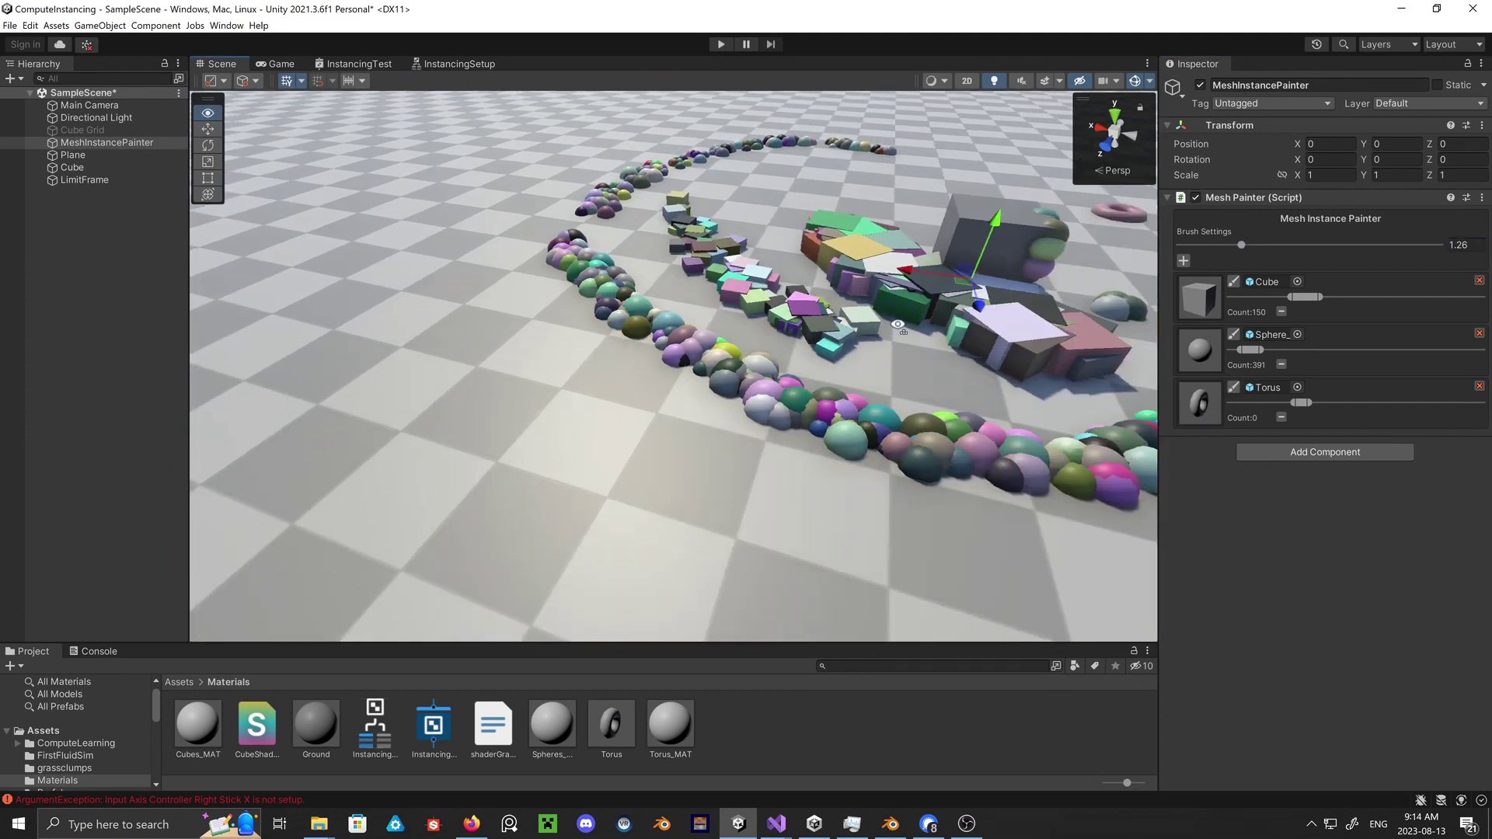
pyautogui.click(1233, 334)
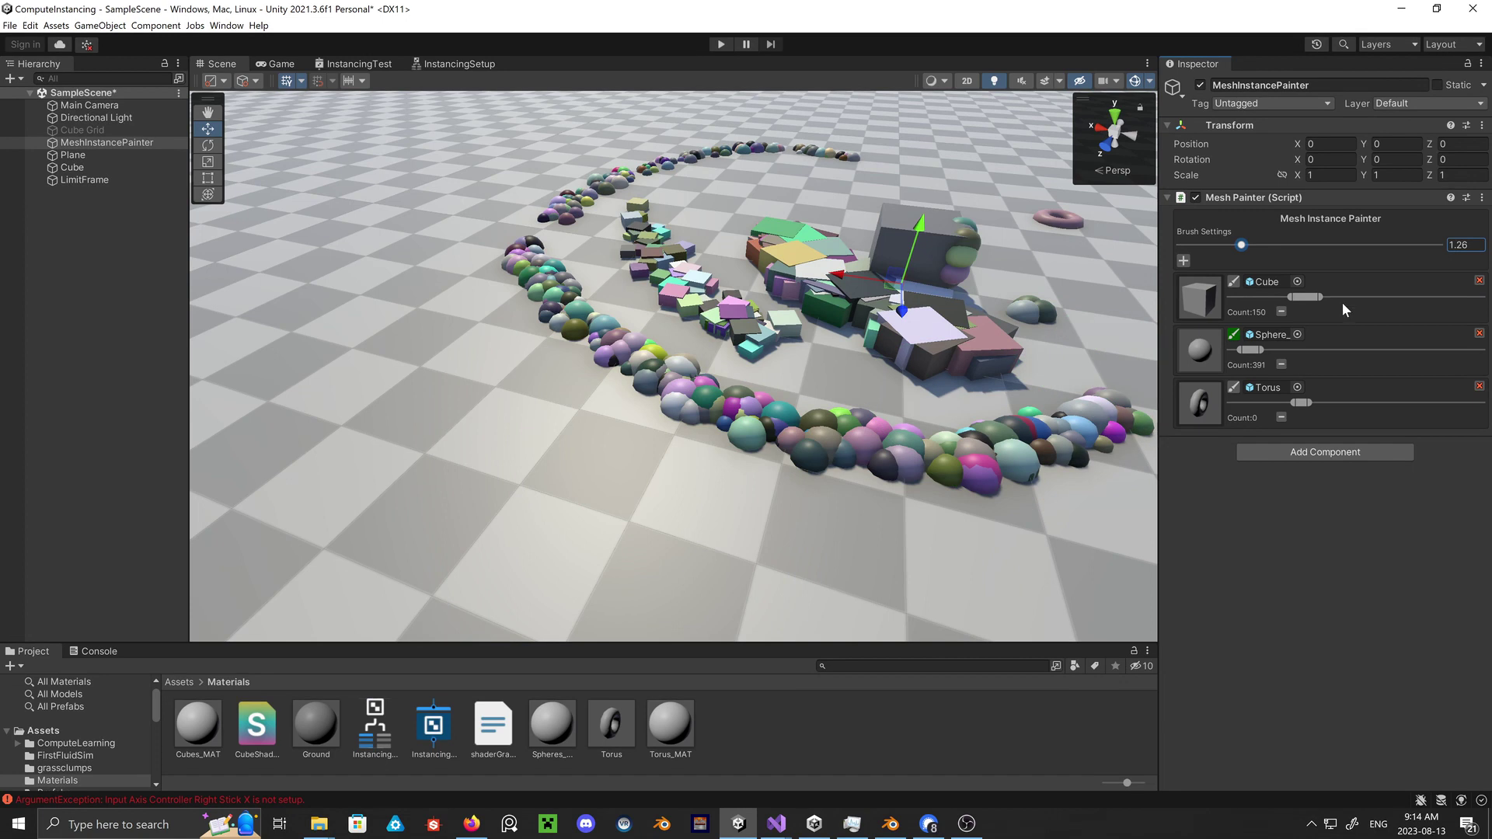
pyautogui.moveTo(1241, 245); pyautogui.dragTo(1198, 245)
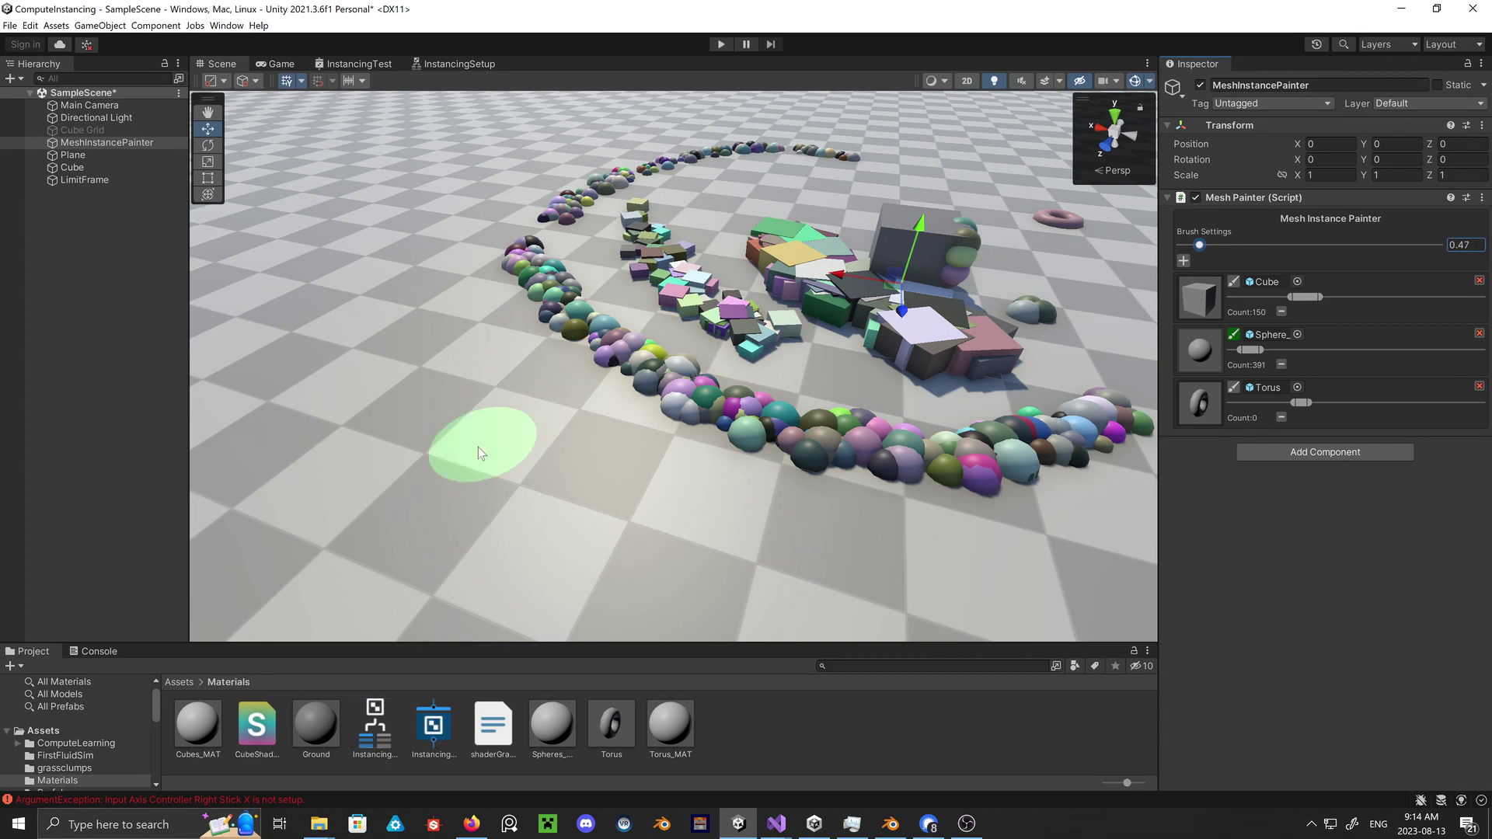
pyautogui.moveTo(482, 505)
pyautogui.mouseDown()
pyautogui.moveTo(440, 472)
pyautogui.moveTo(536, 389)
pyautogui.moveTo(482, 311)
pyautogui.moveTo(326, 342)
pyautogui.moveTo(387, 477)
pyautogui.moveTo(420, 466)
pyautogui.mouseUp()
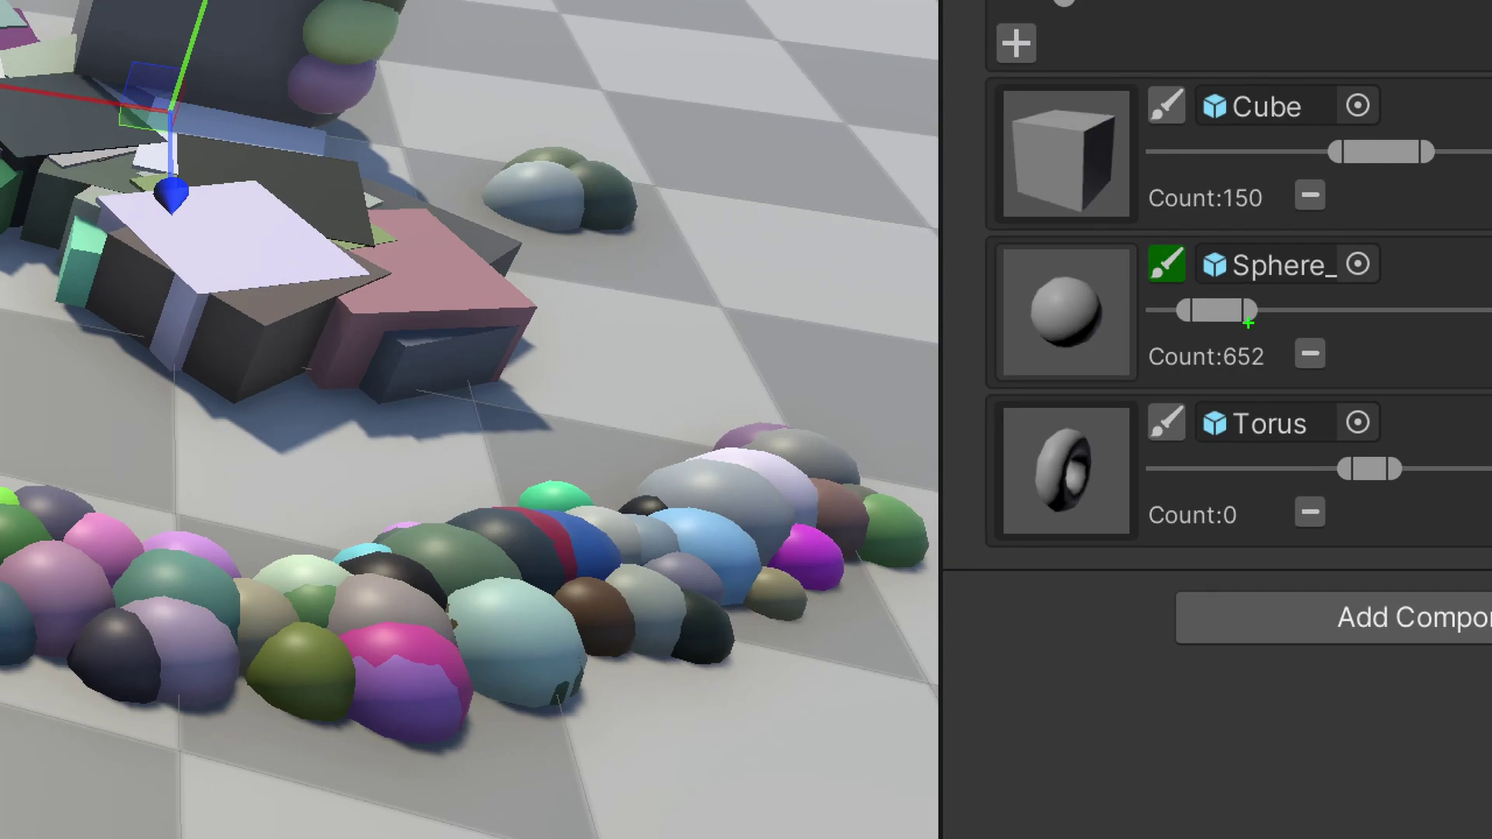
pyautogui.moveTo(1248, 323)
pyautogui.mouseDown()
pyautogui.moveTo(1181, 417)
pyautogui.moveTo(1214, 313)
pyautogui.mouseUp()
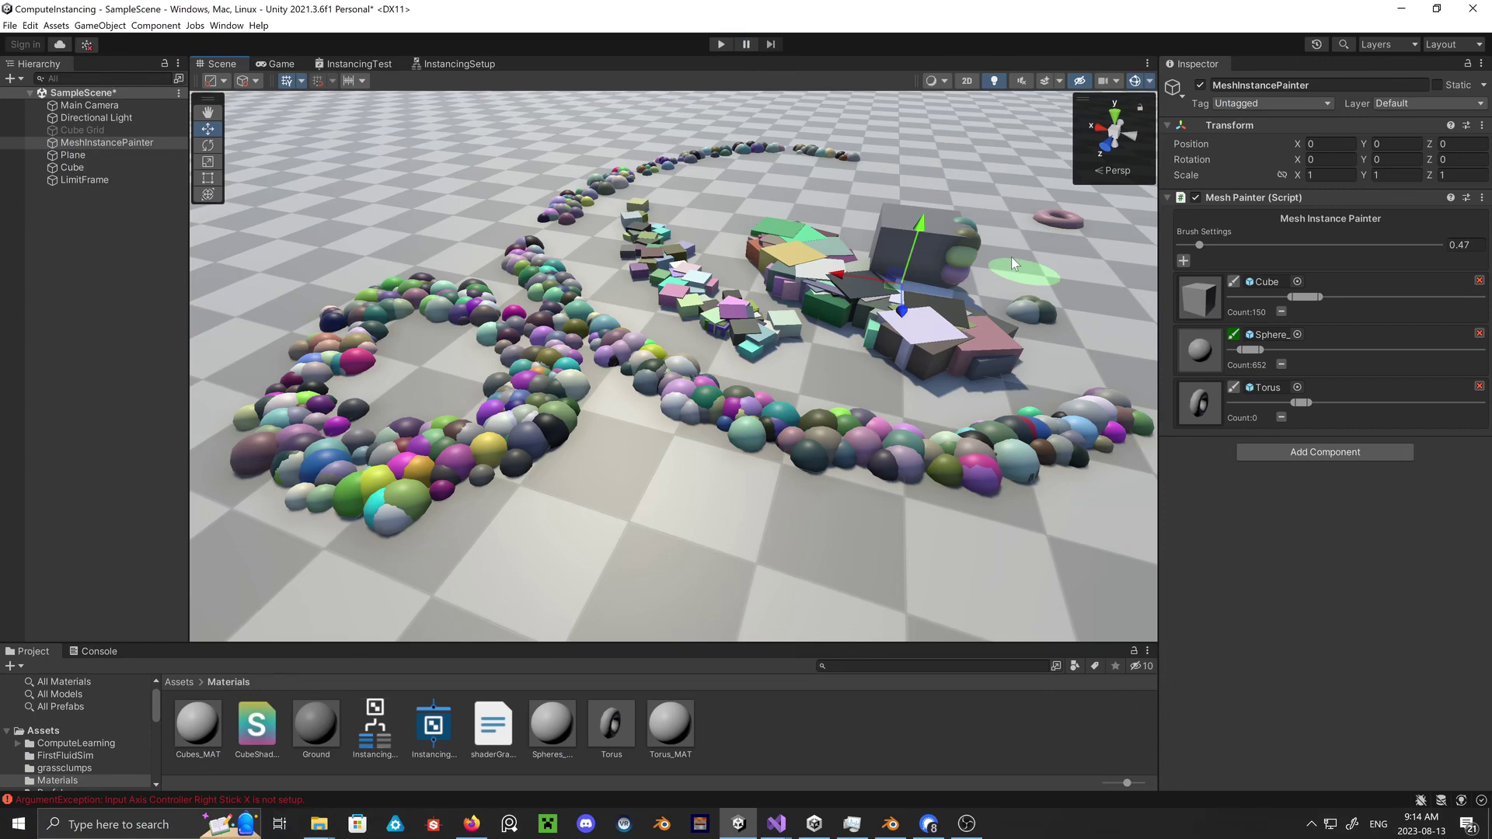
pyautogui.moveTo(879, 235)
pyautogui.keyDown('alt'); pyautogui.mouseDown()
pyautogui.moveTo(777, 256)
pyautogui.moveTo(556, 481)
pyautogui.moveTo(814, 207)
pyautogui.moveTo(875, 321)
pyautogui.moveTo(609, 386)
pyautogui.moveTo(738, 437)
pyautogui.moveTo(824, 446)
pyautogui.mouseUp(); pyautogui.keyUp('alt')
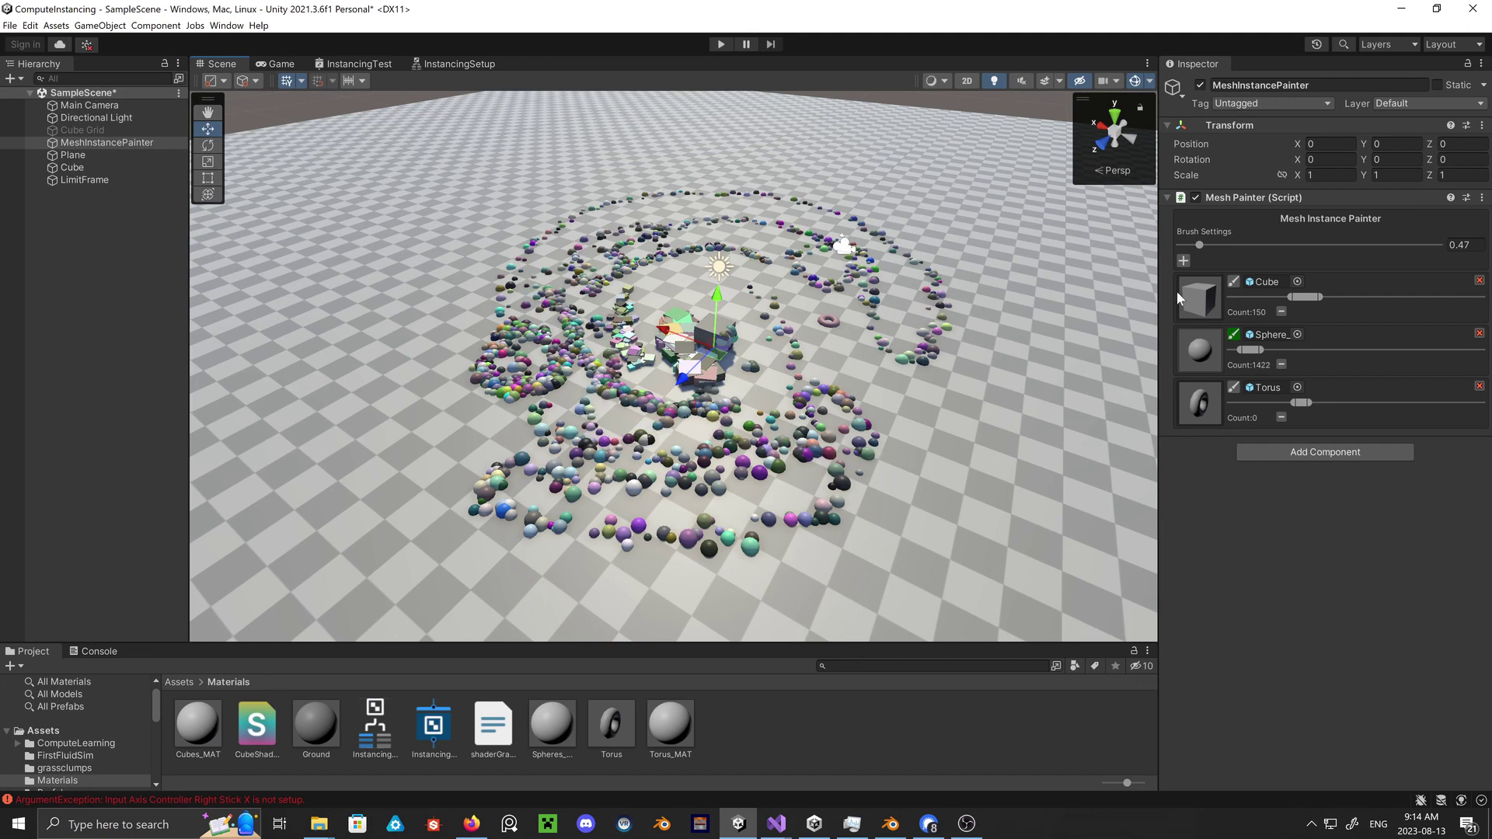
# Switch to the Cube brush and paint cubes beside the inner ring and across the front.
pyautogui.click(1233, 281)
pyautogui.moveTo(858, 319)
pyautogui.mouseDown()
pyautogui.moveTo(813, 402)
pyautogui.moveTo(555, 266)
pyautogui.moveTo(932, 325)
pyautogui.moveTo(742, 588)
pyautogui.mouseUp()
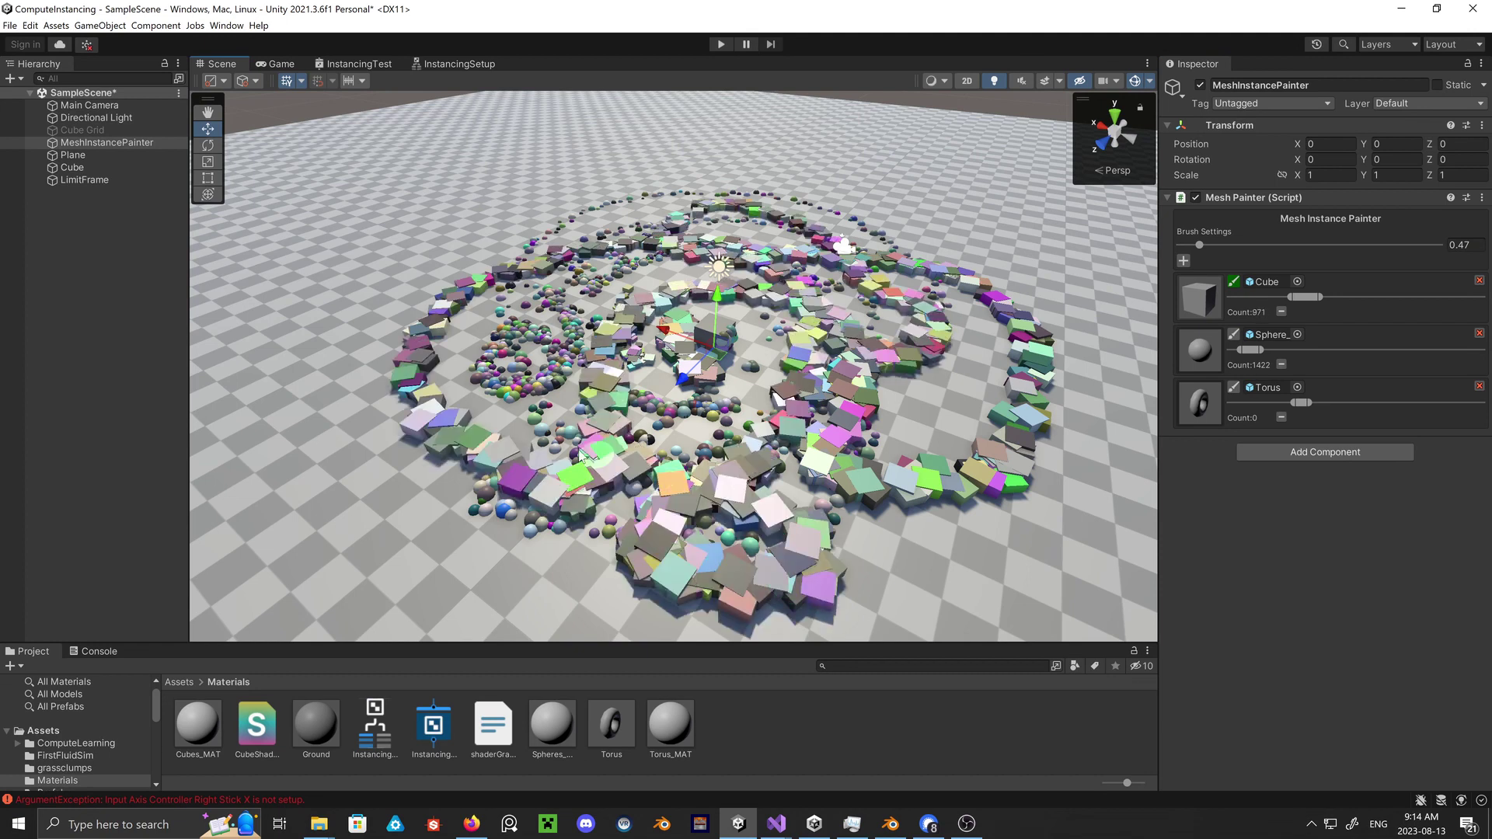
pyautogui.moveTo(742, 588); pyautogui.dragTo(536, 314)
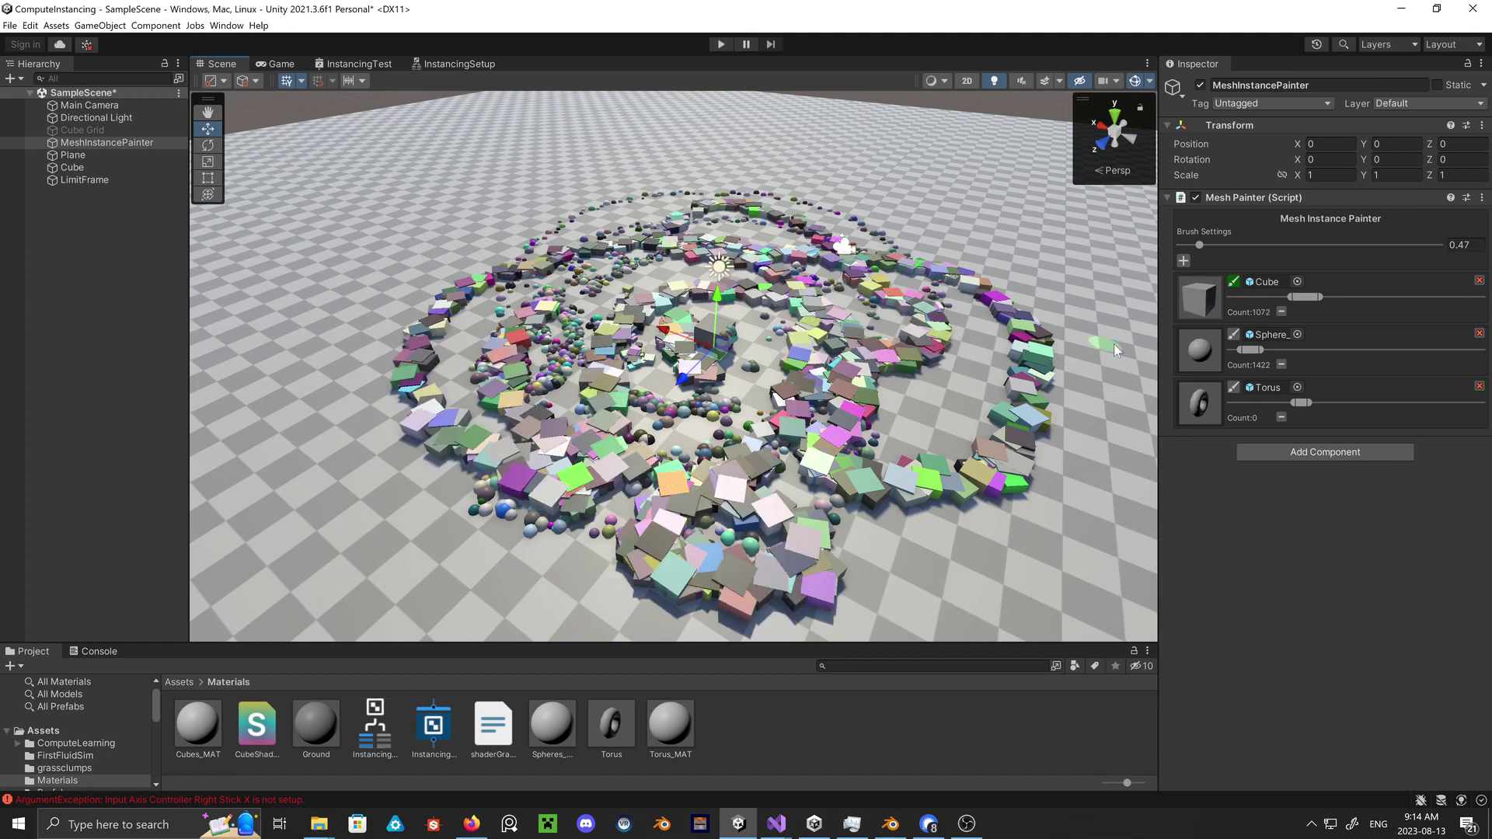
# Switch to the Torus brush, adjust its range, and paint tori along the back ring.
pyautogui.click(1233, 388)
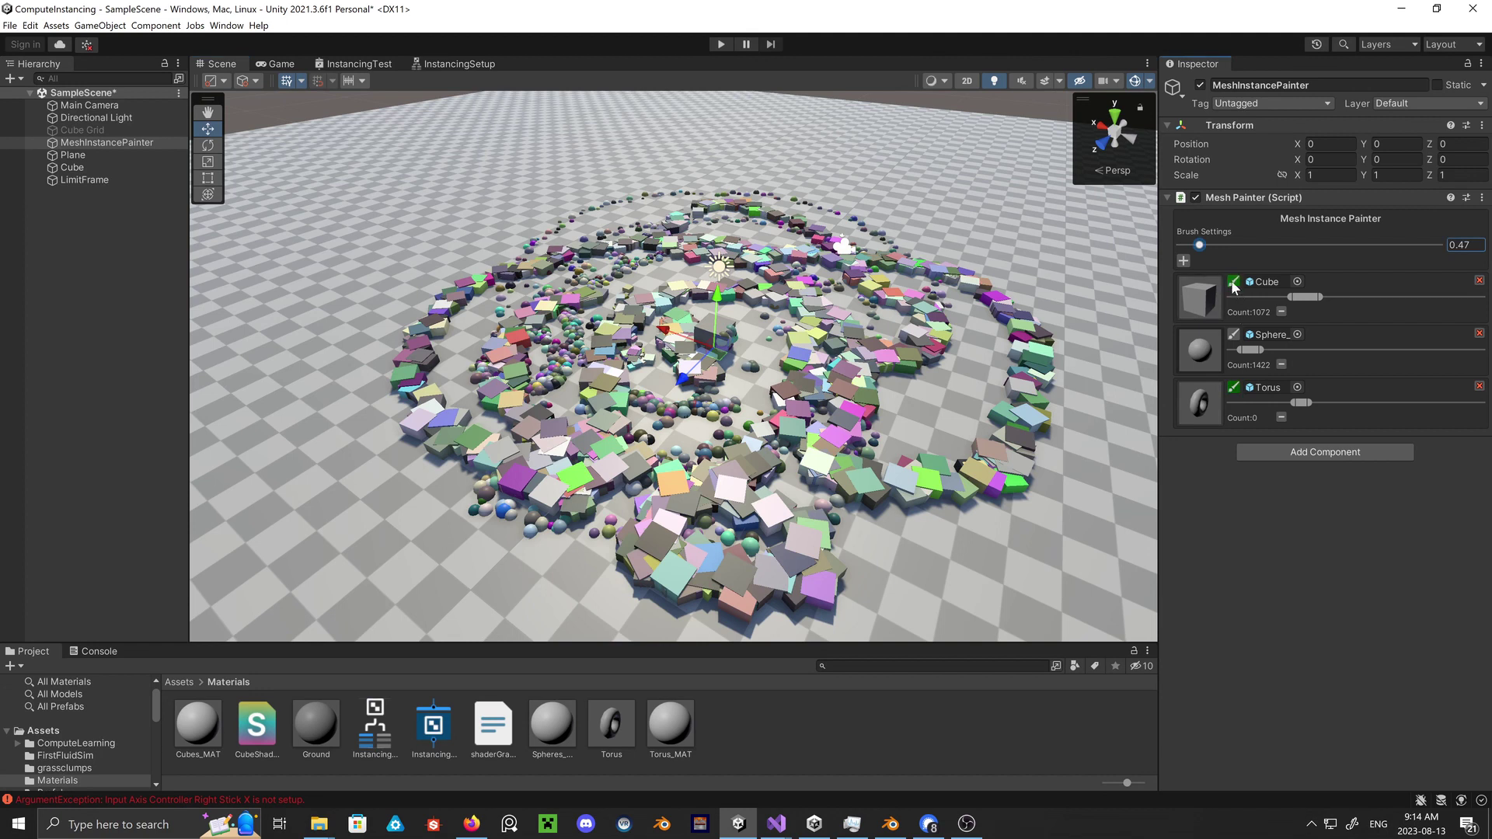
pyautogui.click(1232, 282)
pyautogui.moveTo(1305, 406); pyautogui.dragTo(1296, 402)
pyautogui.moveTo(911, 426); pyautogui.dragTo(901, 377)
pyautogui.moveTo(808, 309)
pyautogui.mouseDown()
pyautogui.moveTo(463, 370)
pyautogui.moveTo(987, 416)
pyautogui.moveTo(971, 338)
pyautogui.mouseUp()
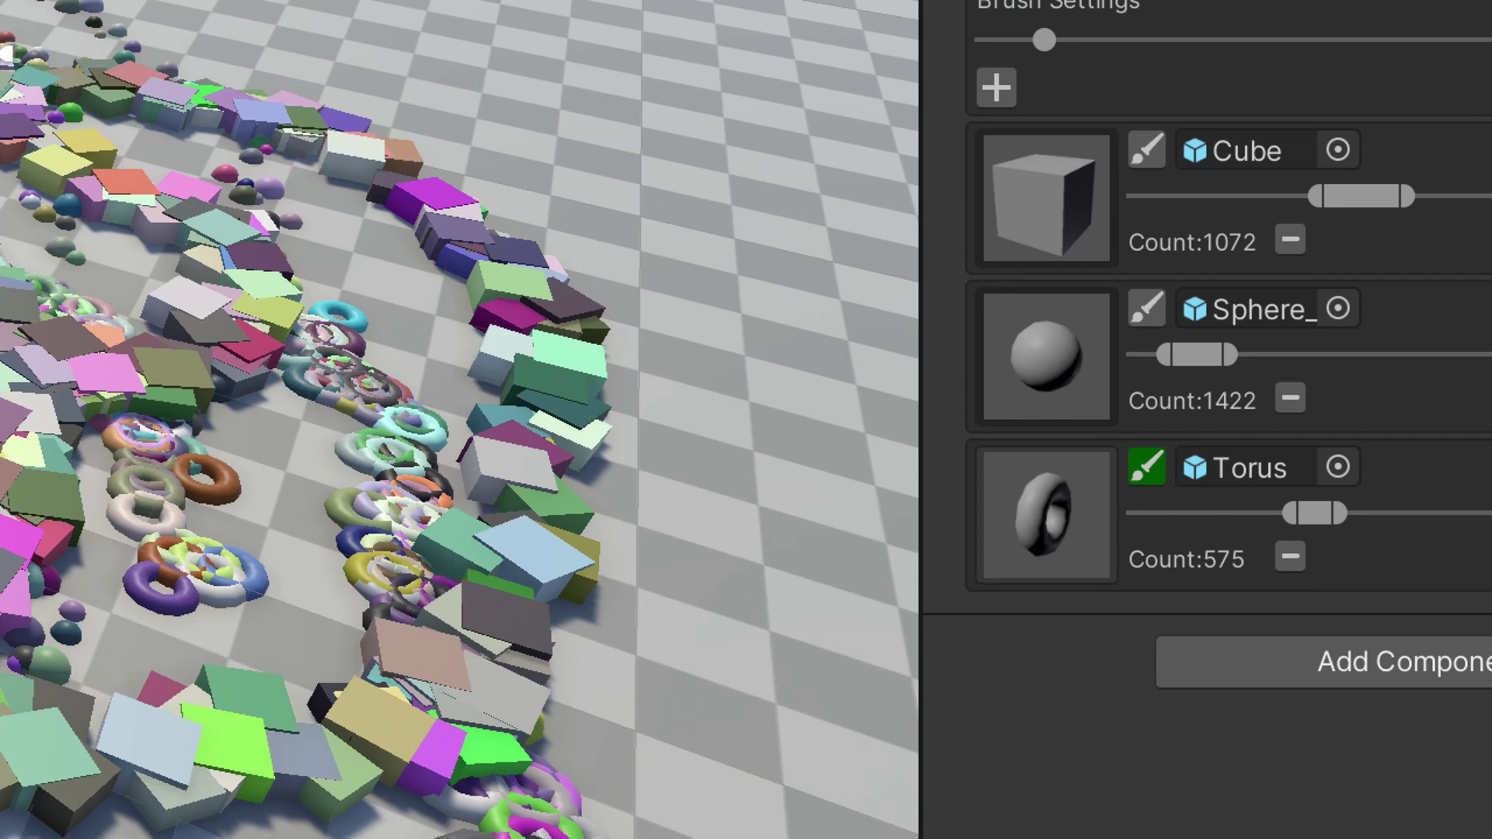
# Add final torus strokes on the outer rings, ending at 1072 cubes, 1422 spheres, 575 tori.
pyautogui.moveTo(1192, 212); pyautogui.dragTo(1136, 195)
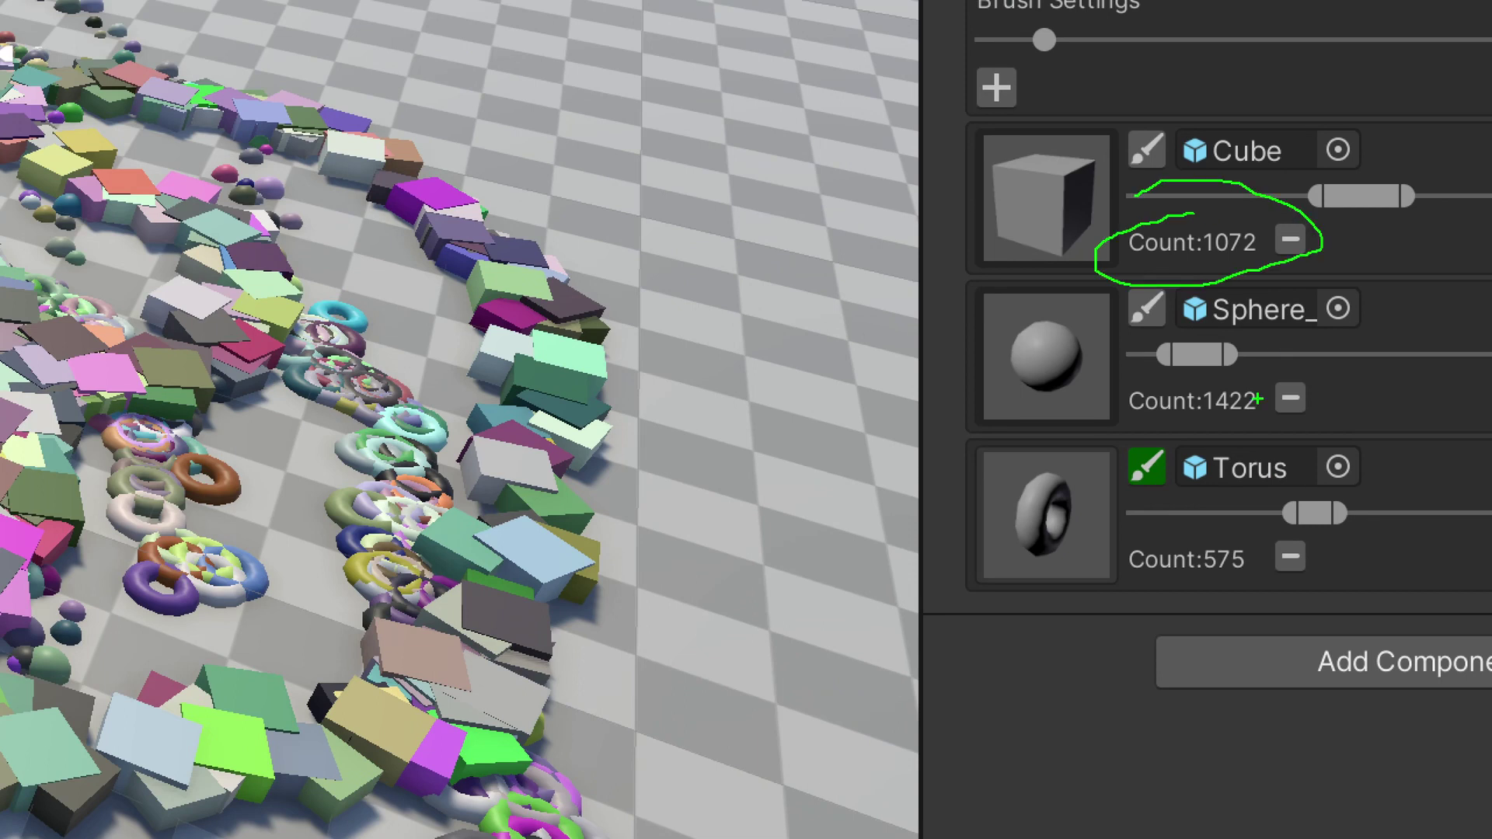
pyautogui.moveTo(1178, 359); pyautogui.dragTo(1167, 371)
pyautogui.moveTo(1127, 525); pyautogui.dragTo(1123, 519)
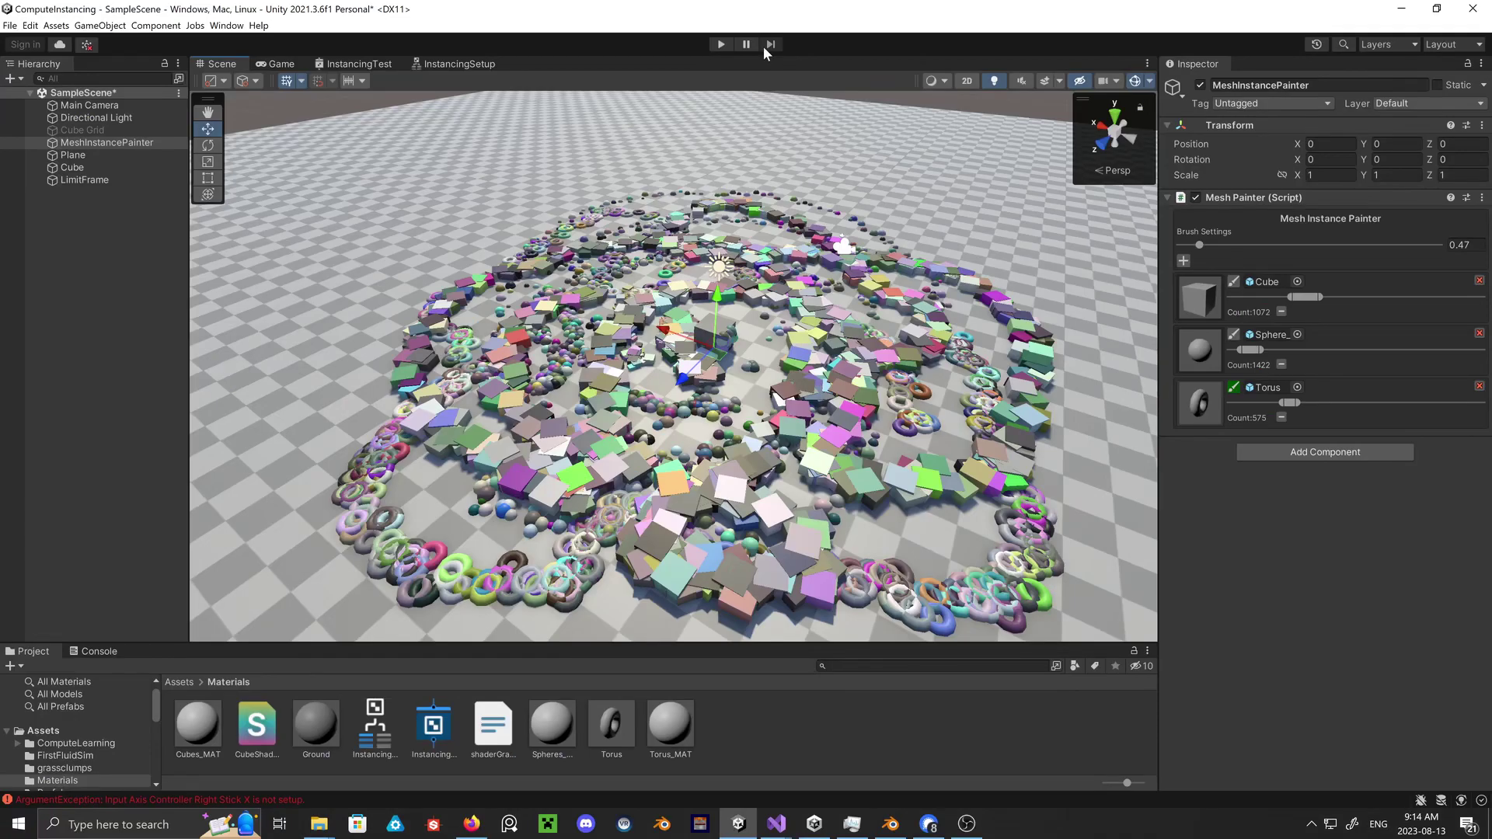
# Enter Play mode to view the painted rings of cubes, spheres and tori from the game camera.
pyautogui.click(719, 44)
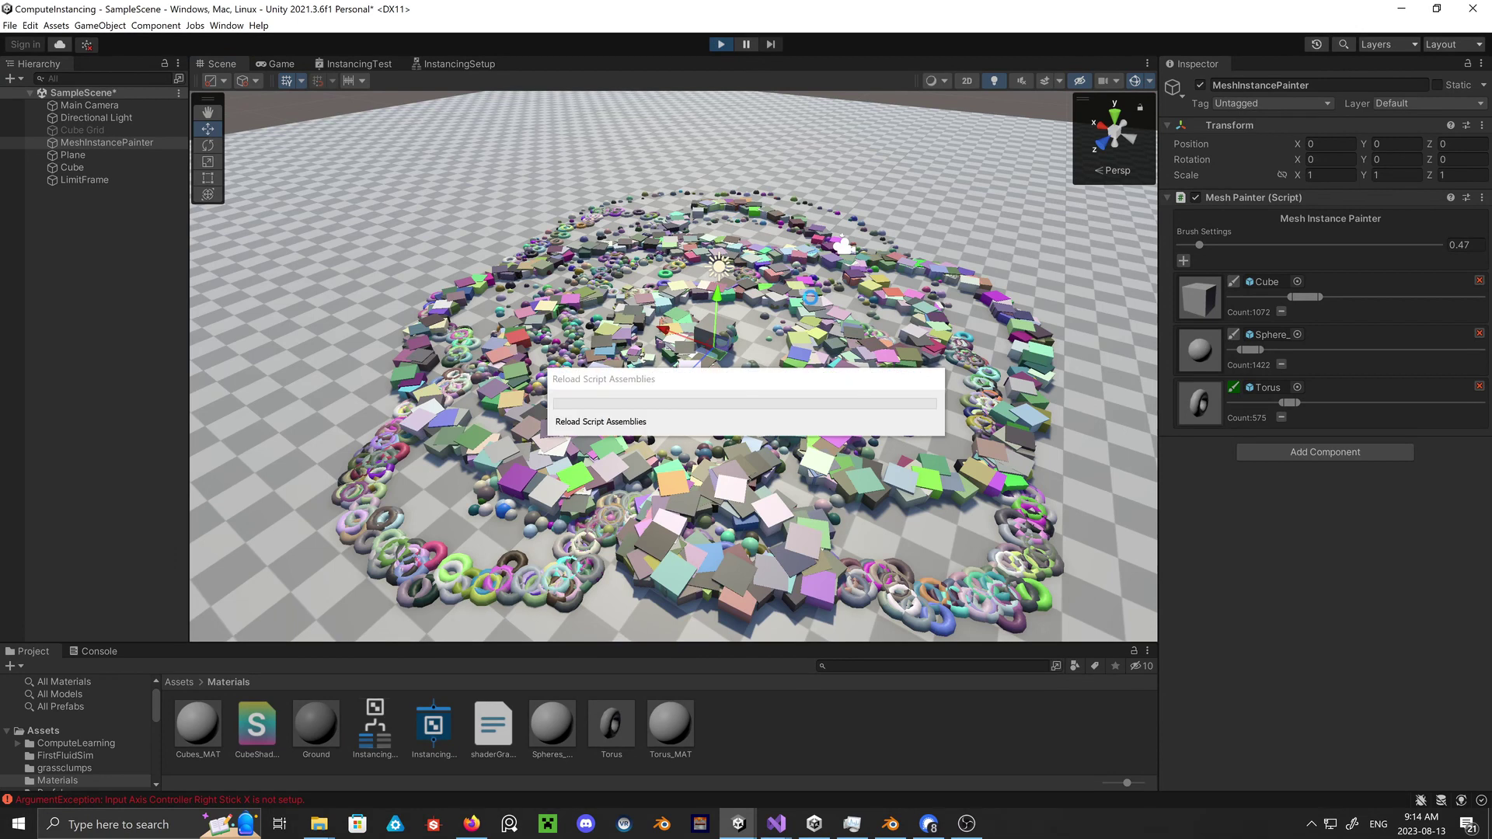